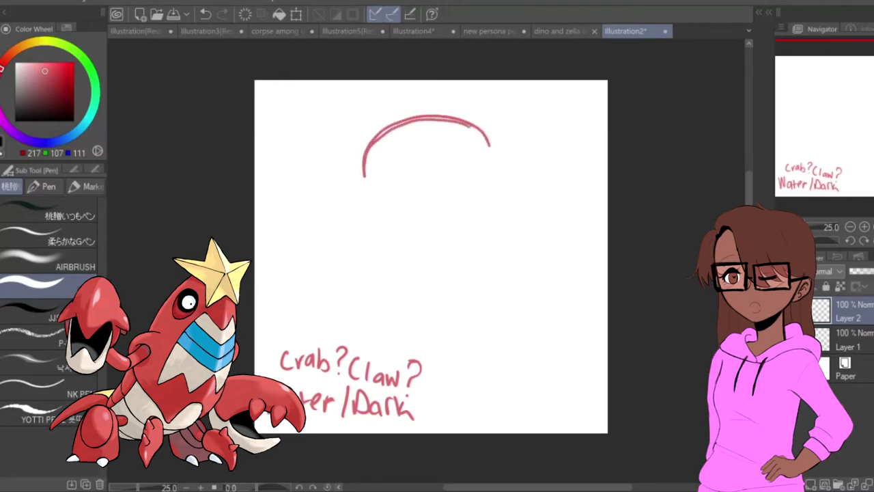
Step: Sketch two curved eyestalks ending in double-ringed round eyes, one on each side of the crab's domed head
mouse_move(389, 172)
left_mouse_down()
mouse_move(333, 170)
mouse_move(360, 162)
mouse_move(390, 180)
left_mouse_up()
mouse_move(332, 169)
left_mouse_down()
mouse_move(319, 196)
mouse_move(330, 172)
left_mouse_up()
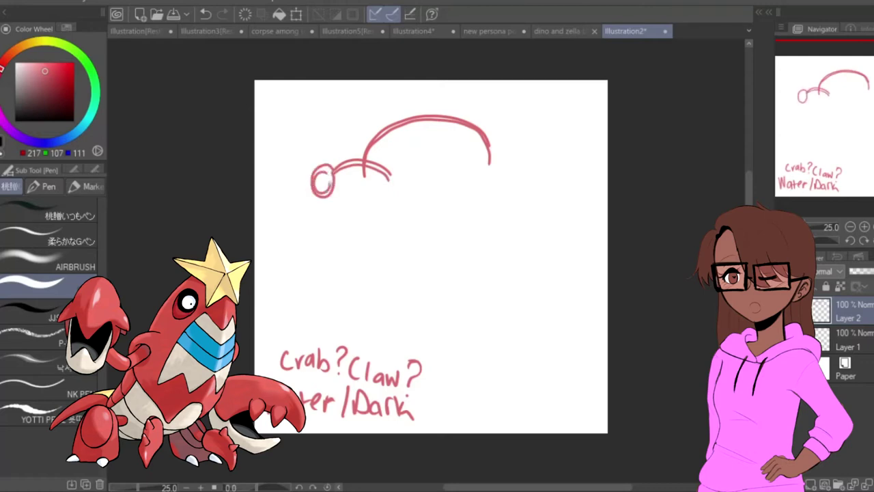
mouse_move(442, 170)
left_mouse_down()
mouse_move(497, 149)
mouse_move(520, 179)
left_mouse_up()
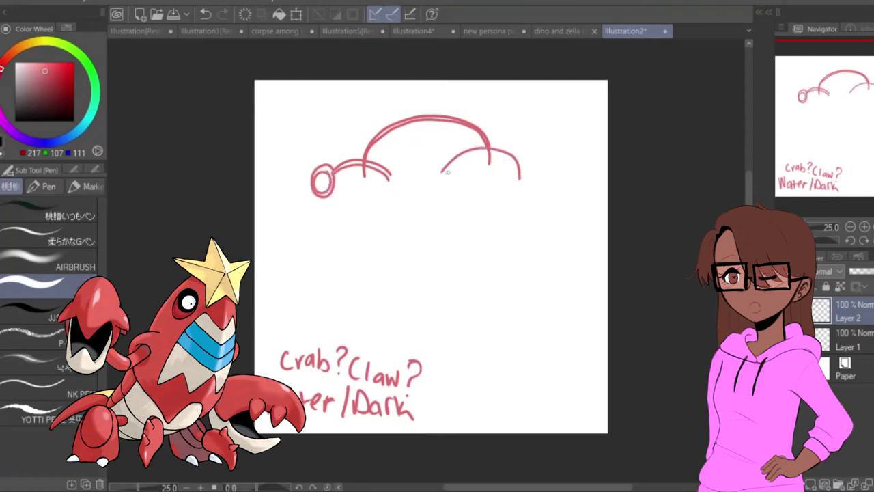
left_click_drag(442, 173, 477, 156)
mouse_move(516, 180)
left_mouse_down()
mouse_move(508, 208)
mouse_move(512, 180)
mouse_move(506, 198)
left_mouse_up()
key("ctrl+z")
Step: Close the crab's head with a curved left side, a shallow bottom curve and a short right side below the dome
mouse_move(363, 174)
left_mouse_down()
mouse_move(405, 211)
mouse_move(480, 180)
left_mouse_up()
key("ctrl+z")
left_click_drag(404, 203, 482, 190)
key("ctrl+z")
mouse_move(392, 203)
left_mouse_down()
mouse_move(424, 207)
mouse_move(484, 183)
left_mouse_up()
key("ctrl+z")
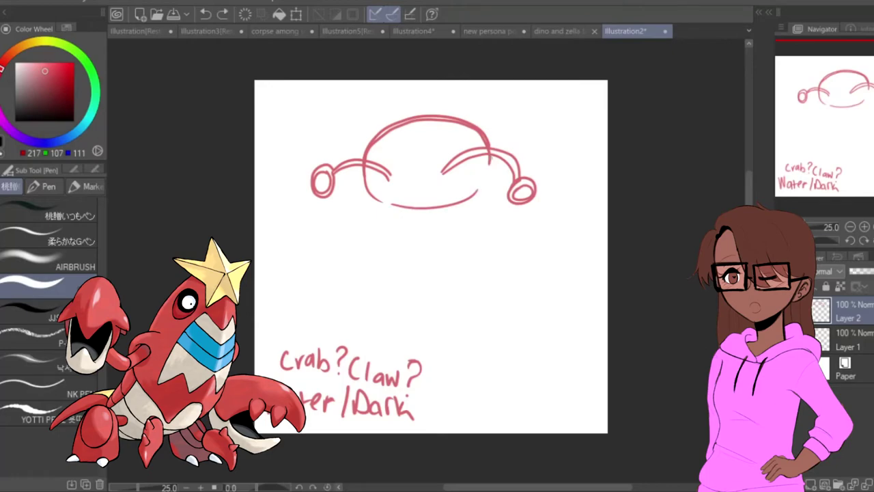
left_click_drag(490, 151, 489, 168)
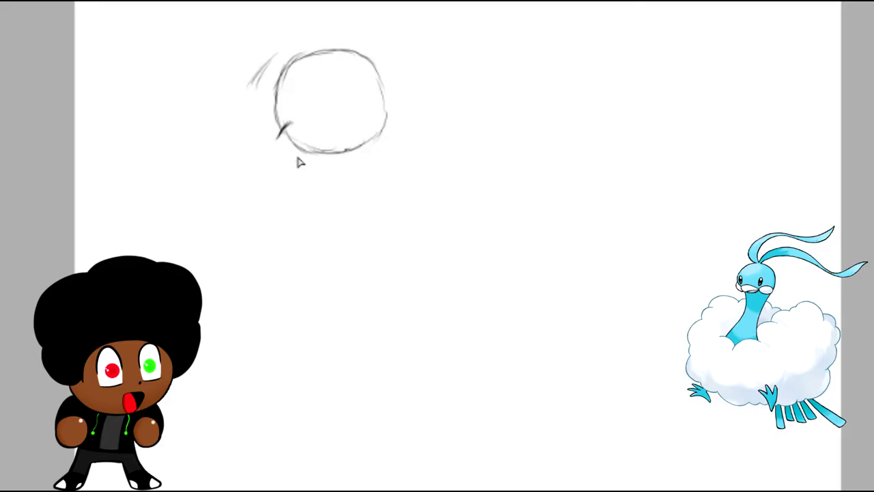
Step: Sketch a small beak on the lower edge of the bird's head circle and a long curving front neck line below the head
mouse_move(279, 134)
left_mouse_down()
mouse_move(283, 144)
mouse_move(307, 140)
mouse_move(289, 145)
left_mouse_up()
left_click_drag(349, 152, 359, 182)
left_click_drag(350, 155, 363, 194)
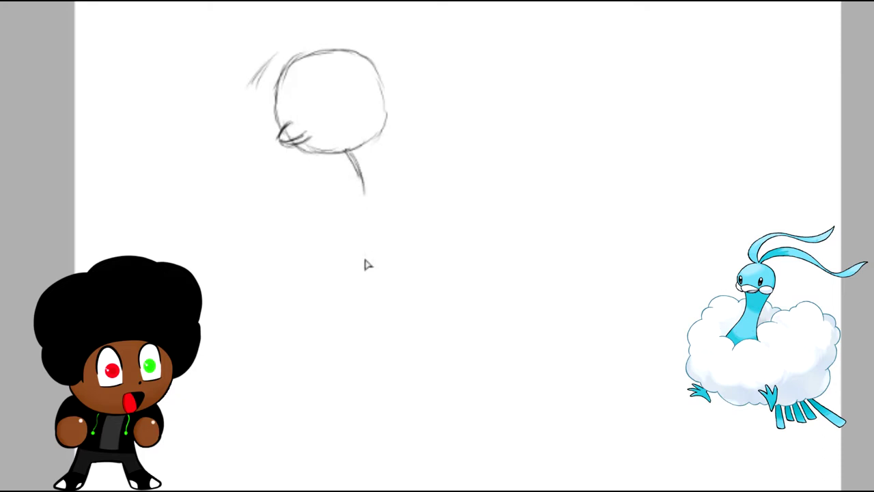
left_click_drag(363, 187, 366, 243)
left_click_drag(366, 203, 366, 265)
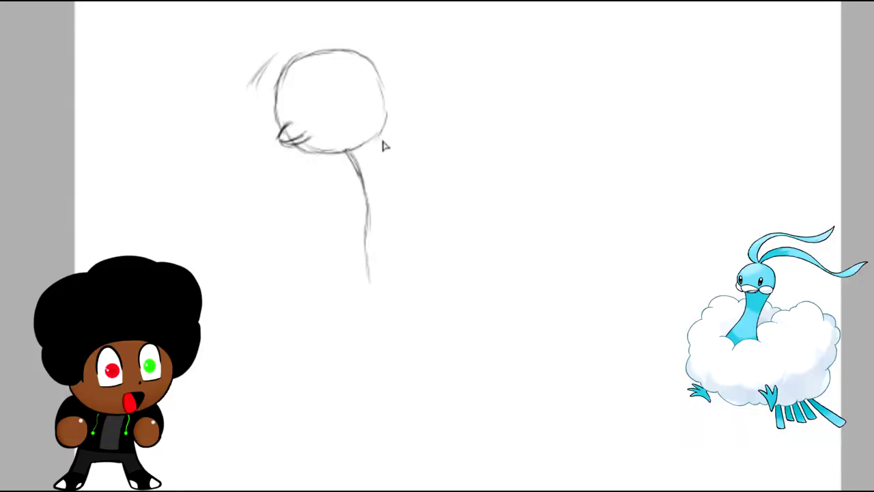
left_click_drag(368, 281, 389, 320)
Step: Sketch the back of the bird's neck and a large rounded body outline joining the neck
left_click_drag(386, 124, 403, 203)
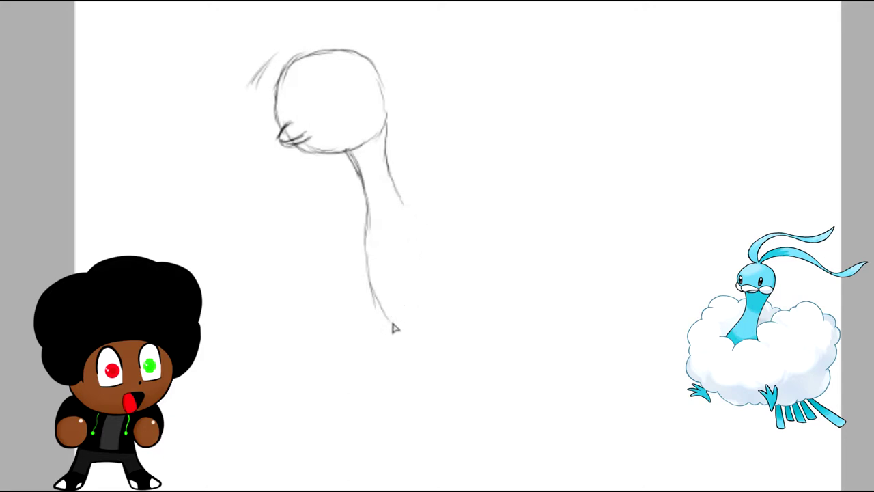
left_click_drag(402, 204, 418, 227)
mouse_move(387, 315)
left_mouse_down()
mouse_move(553, 310)
mouse_move(556, 285)
left_mouse_up()
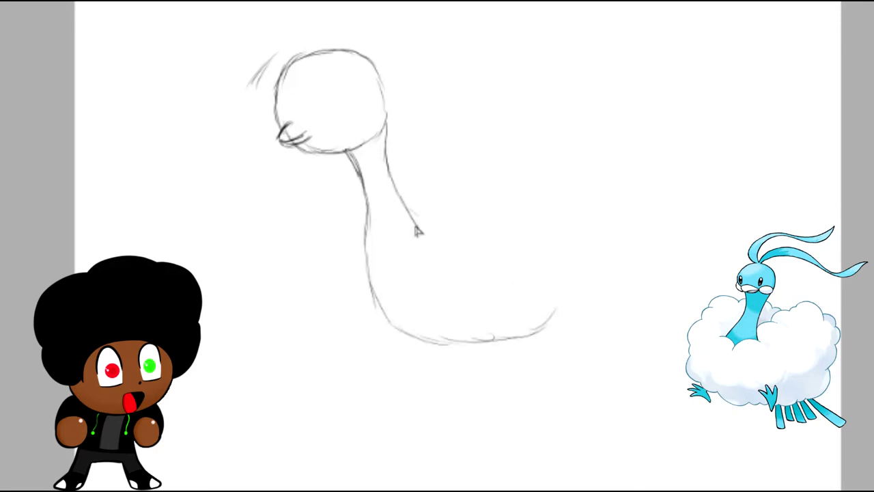
left_click_drag(418, 228, 464, 219)
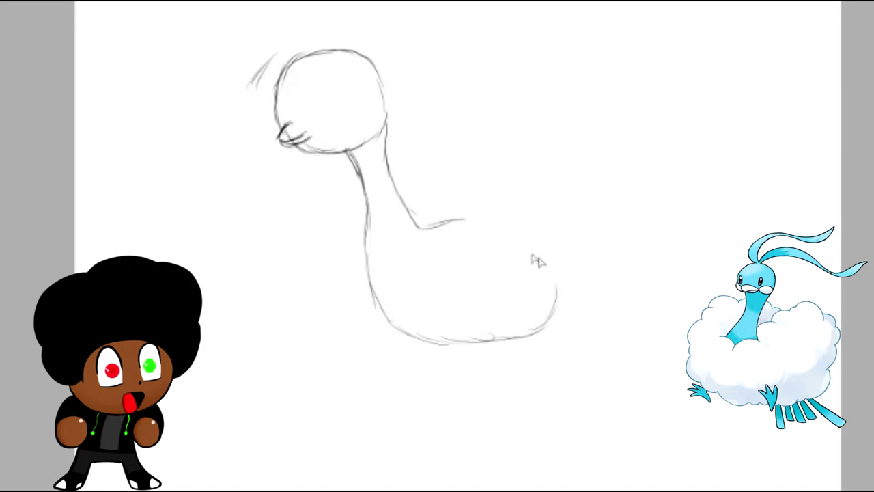
left_click_drag(422, 225, 456, 215)
left_click_drag(425, 224, 550, 284)
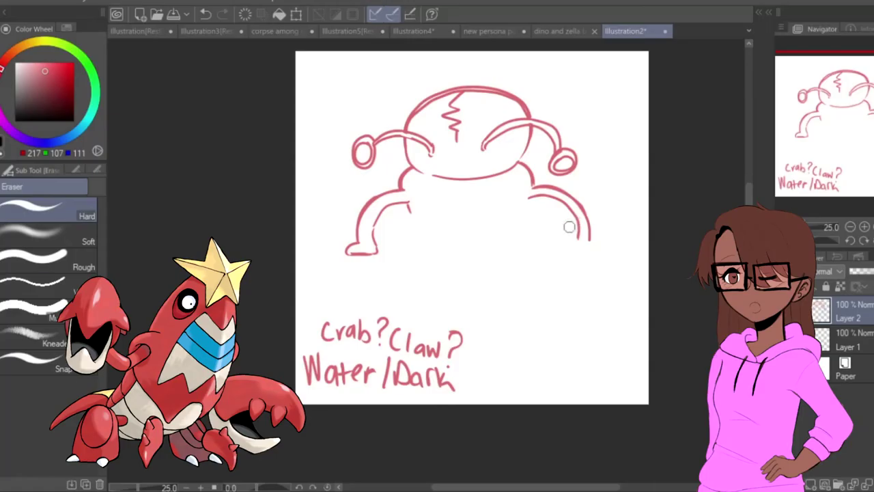
Step: Draw the foot on the crab's right outer leg and clean up the inner end of the left outer leg
key("p")
key("ctrl+z")
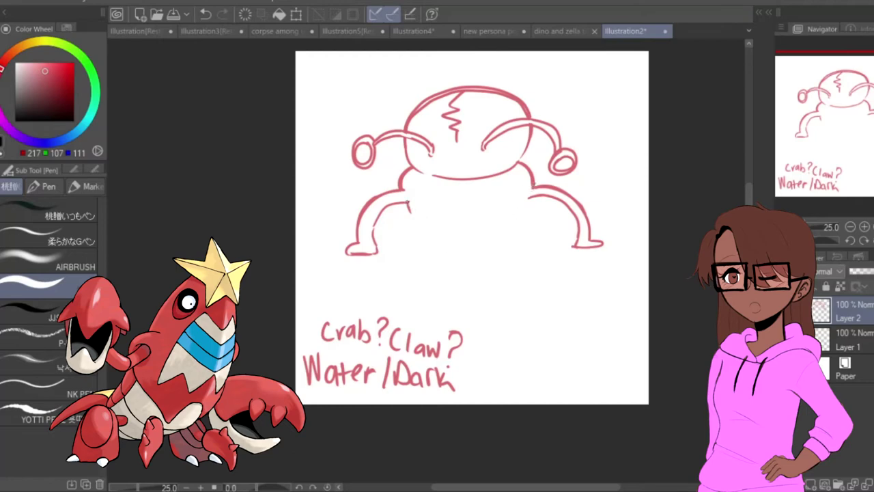
key("ctrl+z")
key("e")
left_click_drag(410, 209, 411, 213)
key("p")
Step: Draw a shorter inner leg with a small foot beside each of the crab's outer legs
key("ctrl+z")
mouse_move(418, 213)
left_mouse_down()
mouse_move(411, 241)
mouse_move(403, 226)
left_mouse_up()
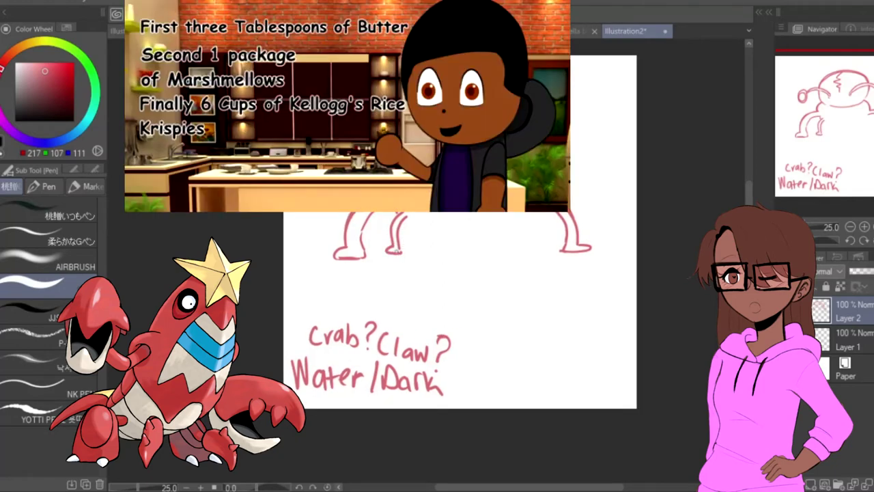
left_click_drag(508, 213, 513, 239)
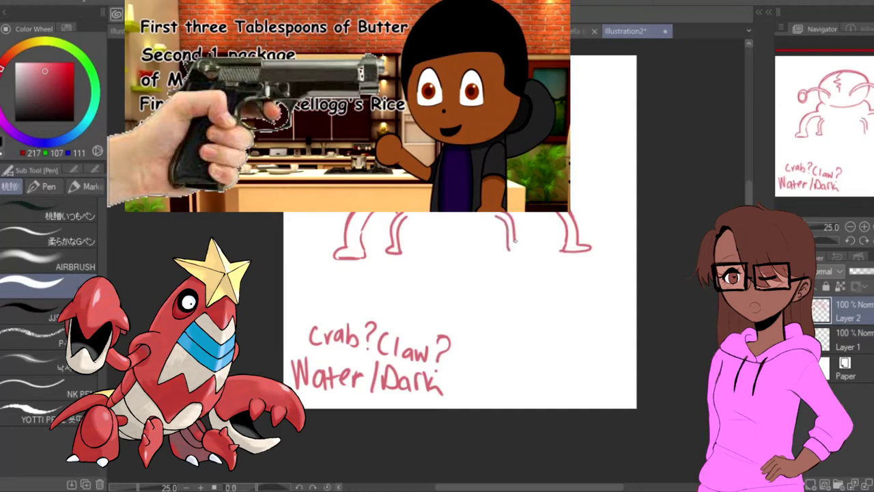
mouse_move(522, 249)
left_mouse_down()
mouse_move(509, 249)
mouse_move(528, 224)
left_mouse_up()
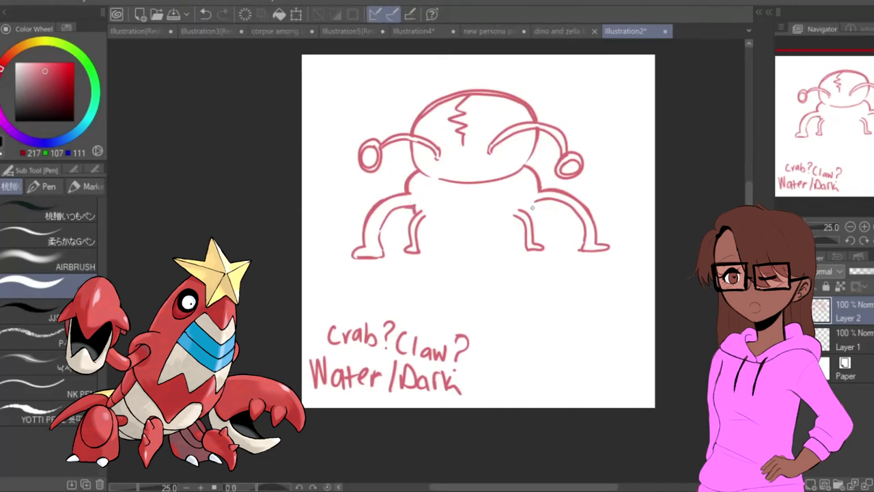
left_click_drag(534, 203, 541, 213)
key("ctrl+z")
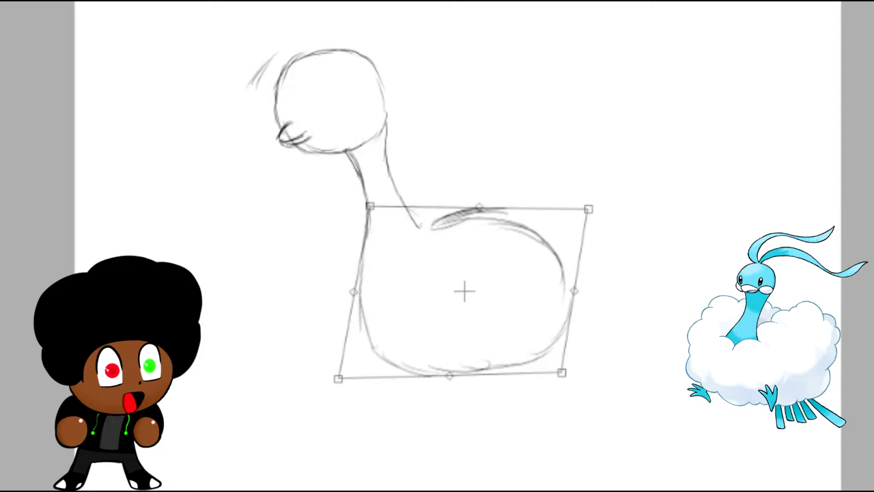
Step: Apply the free transform that reshapes the bird's body outline and clear the selection
key("Return")
key("ctrl+d")
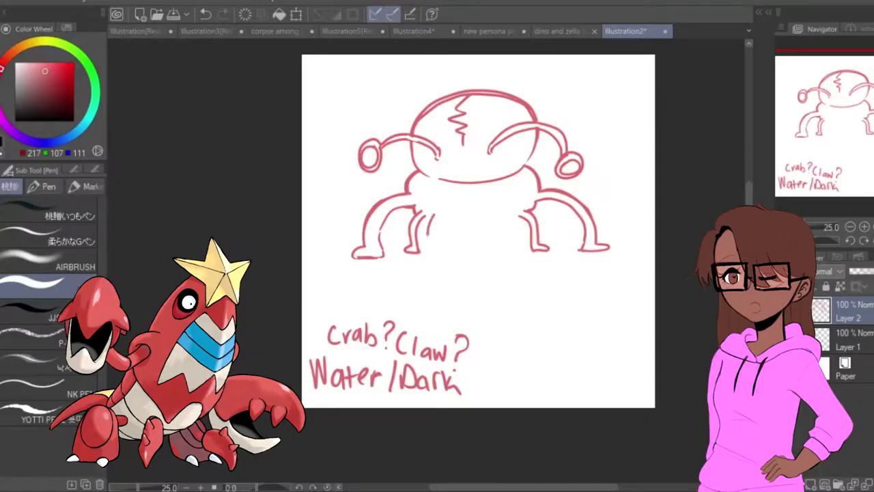
Step: Undo the stray strokes around the crab's left legs and return to the pen
key("ctrl+z")
key("ctrl+z")
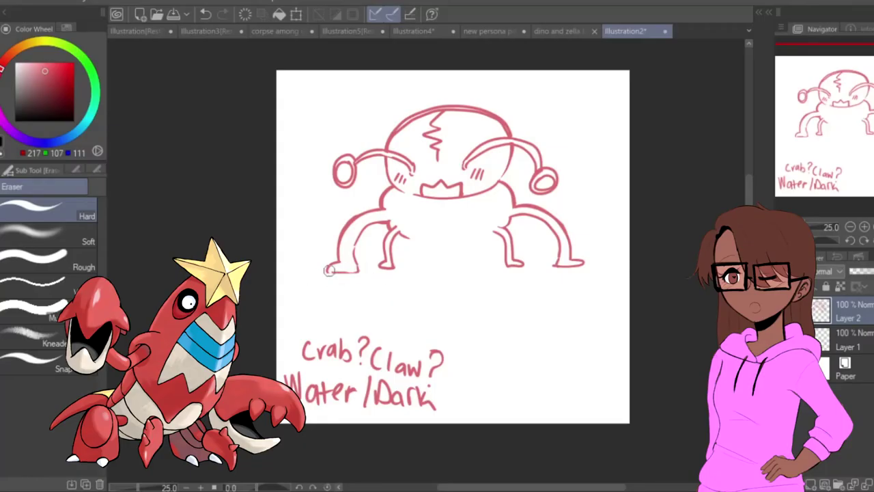
key("p")
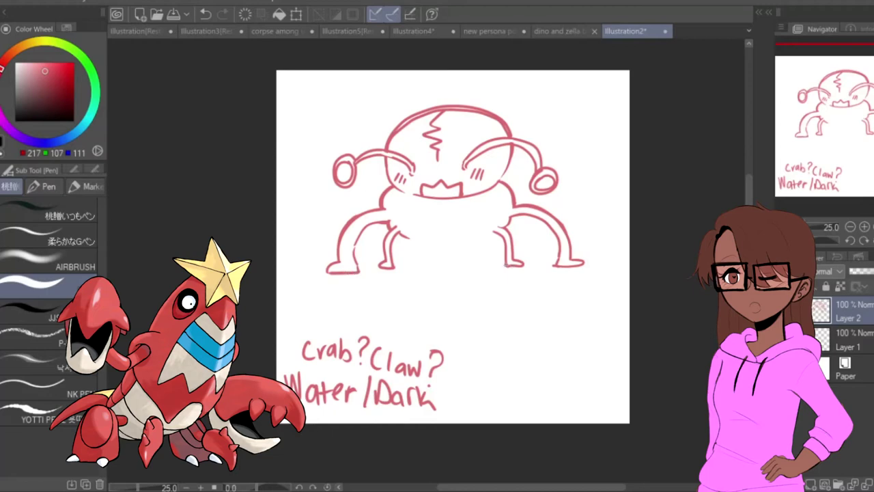
key("ctrl+z")
left_click_drag(528, 252, 519, 251)
key("h")
key("h")
key("h")
key("h")
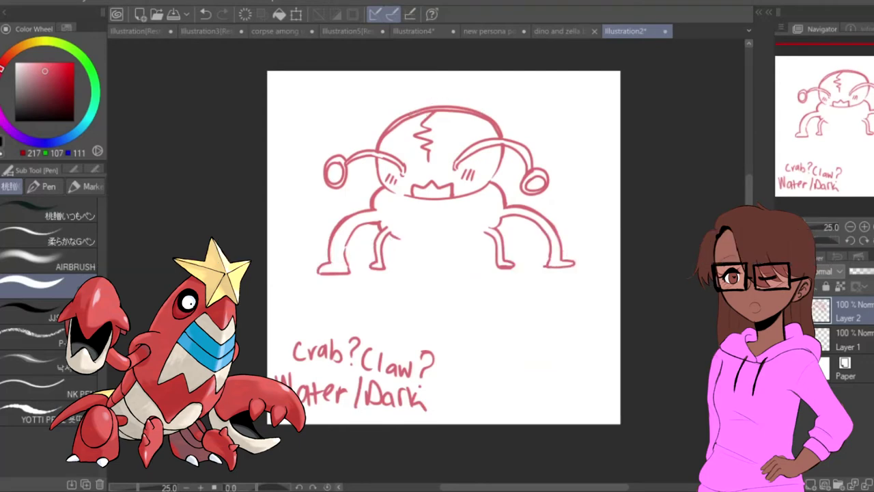
mouse_move(384, 104)
left_mouse_down()
mouse_move(447, 87)
mouse_move(502, 92)
mouse_move(527, 127)
mouse_move(513, 137)
left_mouse_up()
key("ctrl+z")
mouse_move(386, 129)
left_mouse_down()
mouse_move(412, 90)
mouse_move(472, 80)
mouse_move(477, 94)
mouse_move(508, 89)
mouse_move(508, 103)
mouse_move(523, 104)
mouse_move(513, 130)
left_mouse_up()
left_click_drag(462, 109, 475, 126)
key("ctrl+z")
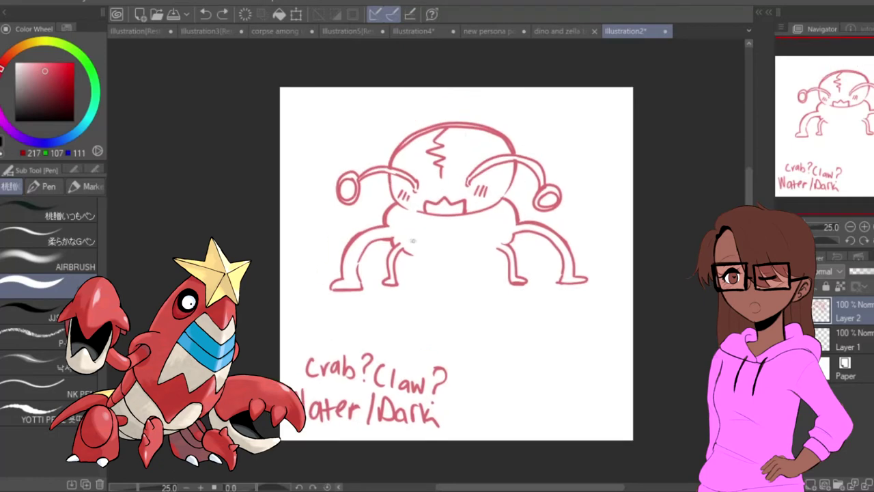
Step: Draw a stream flowing down between the crab's inner legs into a wide, flat puddle beneath it
mouse_move(410, 233)
left_mouse_down()
mouse_move(414, 269)
mouse_move(410, 240)
mouse_move(413, 268)
mouse_move(458, 261)
mouse_move(493, 238)
left_mouse_up()
key("ctrl+z")
key("ctrl+z")
mouse_move(420, 239)
left_mouse_down()
mouse_move(413, 258)
mouse_move(406, 255)
mouse_move(432, 249)
mouse_move(434, 257)
mouse_move(413, 286)
mouse_move(346, 304)
mouse_move(349, 313)
mouse_move(514, 308)
mouse_move(499, 288)
left_mouse_up()
key("ctrl+z")
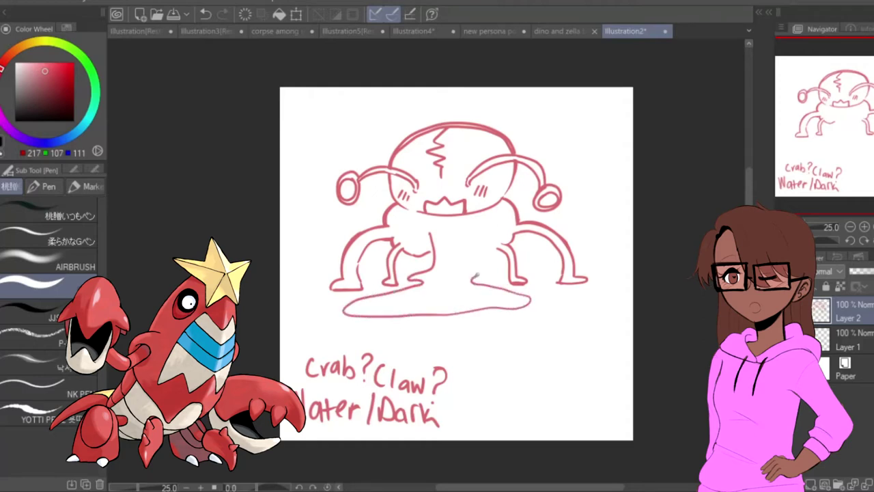
left_click_drag(475, 261, 471, 237)
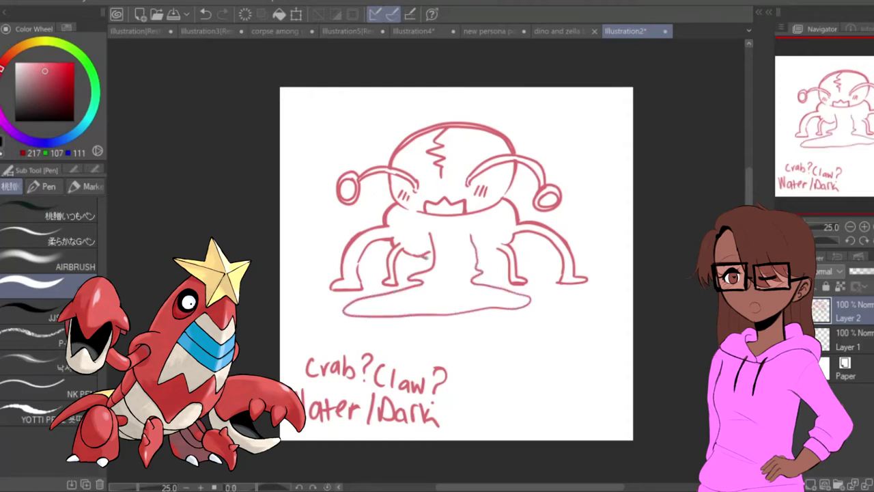
Step: Draw curved lower body edges connecting the stream to the inner leg on each side of the crab
key("ctrl+z")
mouse_move(419, 256)
left_mouse_down()
mouse_move(433, 251)
mouse_move(411, 256)
left_mouse_up()
key("ctrl+z")
key("ctrl+z")
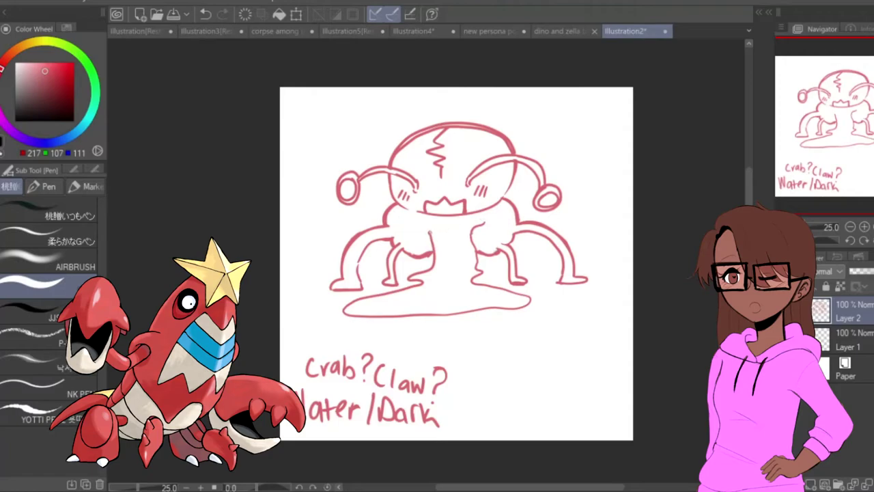
key("ctrl+z")
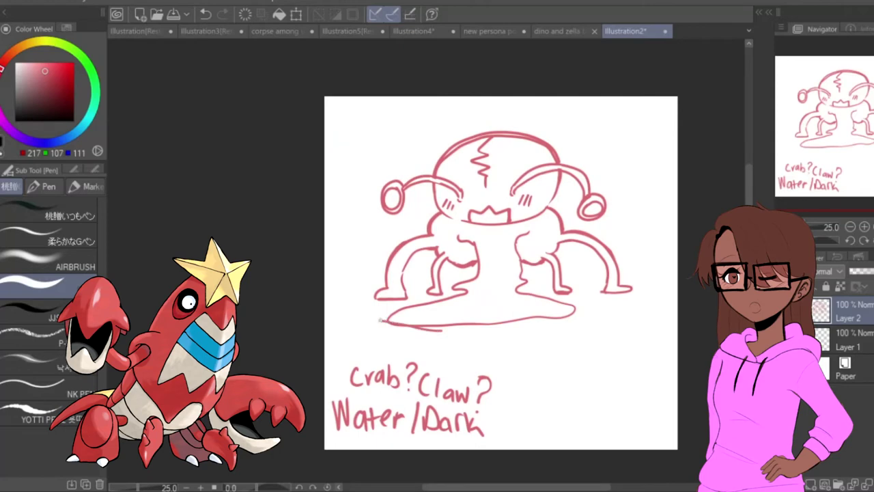
Step: Draw a small, thin, flat puddle below and to the left of the crab's main puddle
mouse_move(410, 332)
left_mouse_down()
mouse_move(370, 329)
mouse_move(364, 334)
mouse_move(380, 337)
mouse_move(352, 340)
mouse_move(418, 342)
mouse_move(343, 328)
left_mouse_up()
key("ctrl+z")
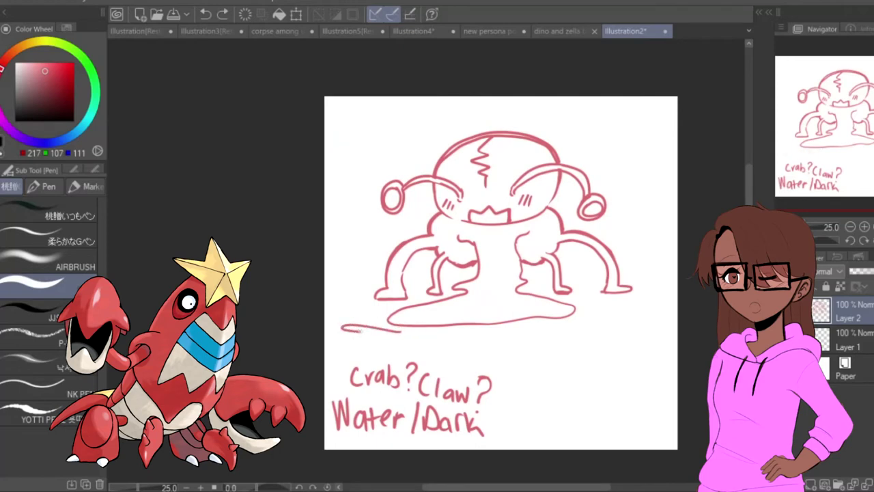
key("ctrl+z")
mouse_move(401, 331)
left_mouse_down()
mouse_move(348, 332)
mouse_move(372, 343)
mouse_move(410, 327)
mouse_move(381, 320)
left_mouse_up()
scroll(452, 296, "down", 2)
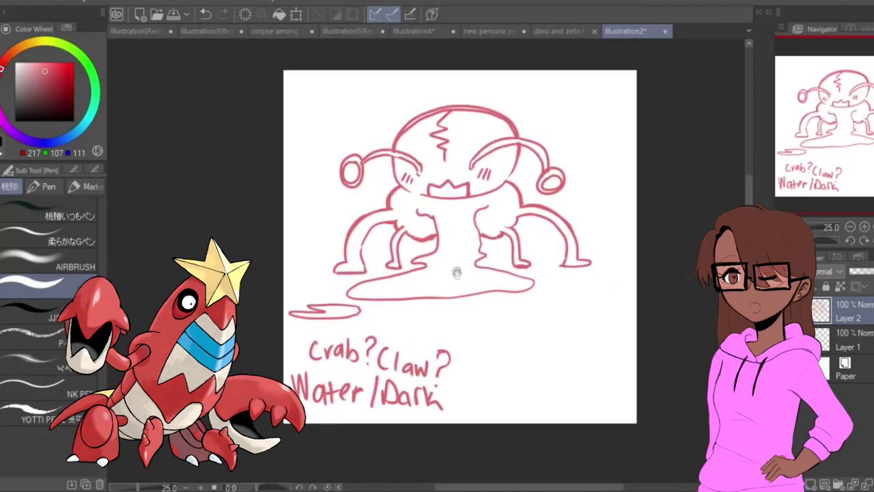
key("ctrl+z")
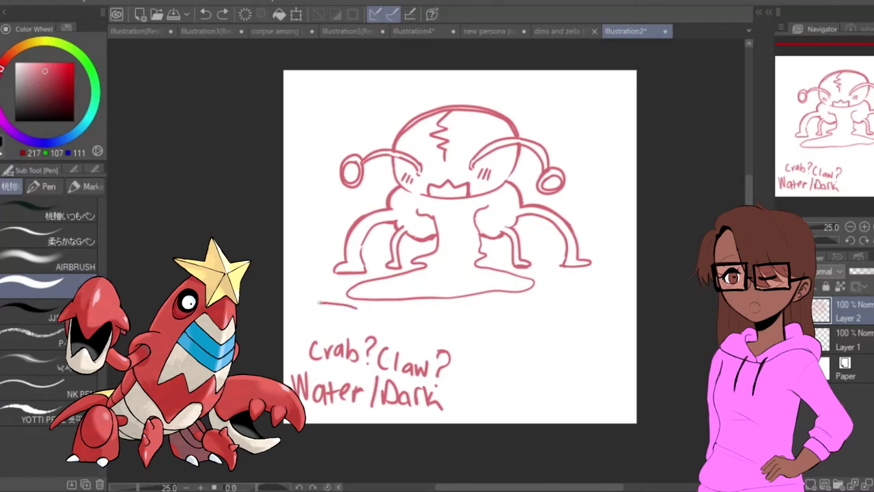
mouse_move(354, 307)
left_mouse_down()
mouse_move(318, 306)
mouse_move(298, 317)
mouse_move(369, 316)
mouse_move(302, 311)
mouse_move(347, 322)
left_mouse_up()
key("ctrl+z")
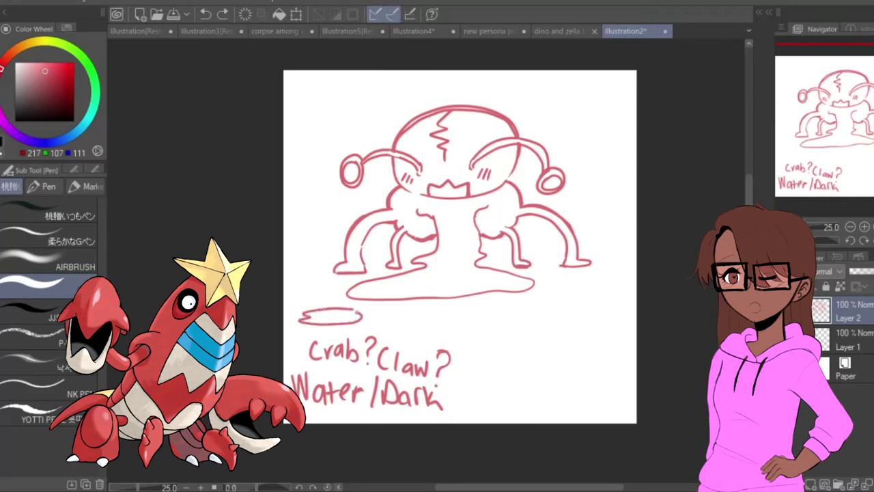
key("ctrl+z")
mouse_move(353, 302)
left_mouse_down()
mouse_move(311, 307)
mouse_move(349, 311)
mouse_move(324, 314)
left_mouse_up()
key("ctrl+z")
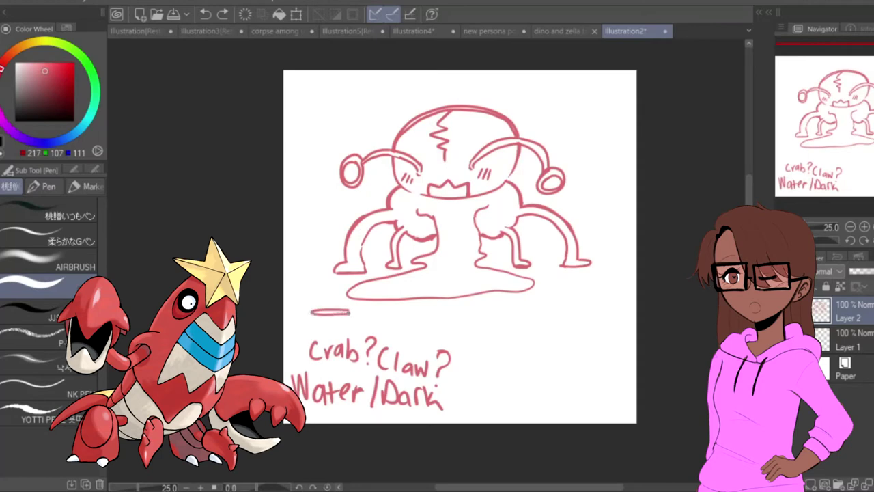
Step: Draw a second, irregular puddle below the crab's main puddle, above the handwritten clues
mouse_move(465, 307)
left_mouse_down()
mouse_move(404, 312)
mouse_move(489, 307)
left_mouse_up()
key("ctrl+z")
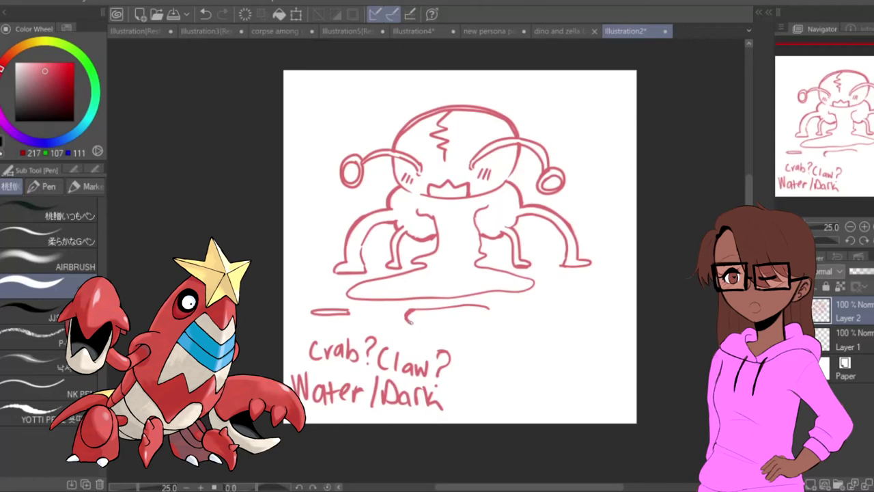
key("ctrl+z")
left_click_drag(409, 319, 428, 321)
key("ctrl+z")
left_click_drag(474, 337, 521, 319)
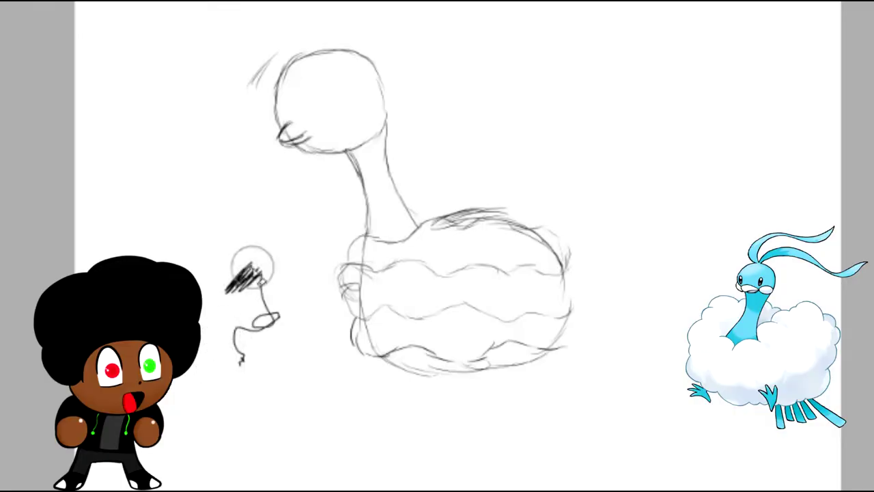
Step: Clear the small side doodle beside the bird and add a short stroke on the front of its face
left_click_drag(265, 354, 236, 370)
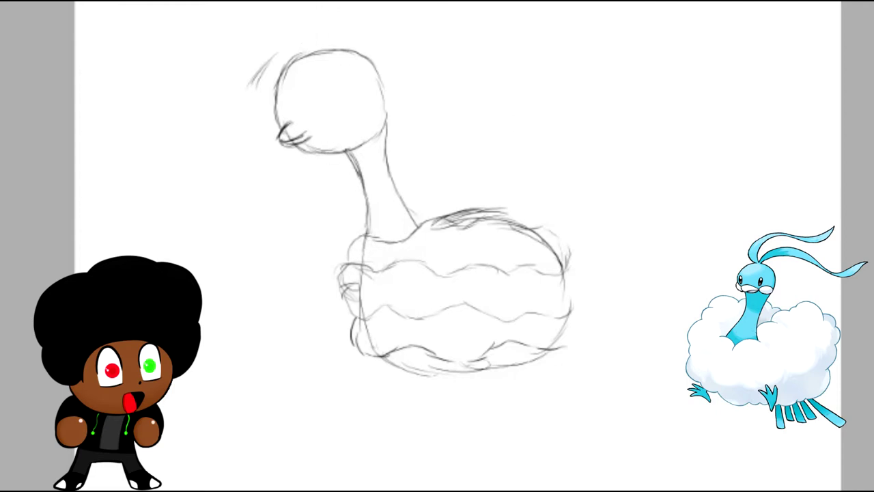
scroll(410, 232, "up", 1)
left_click_drag(297, 92, 291, 103)
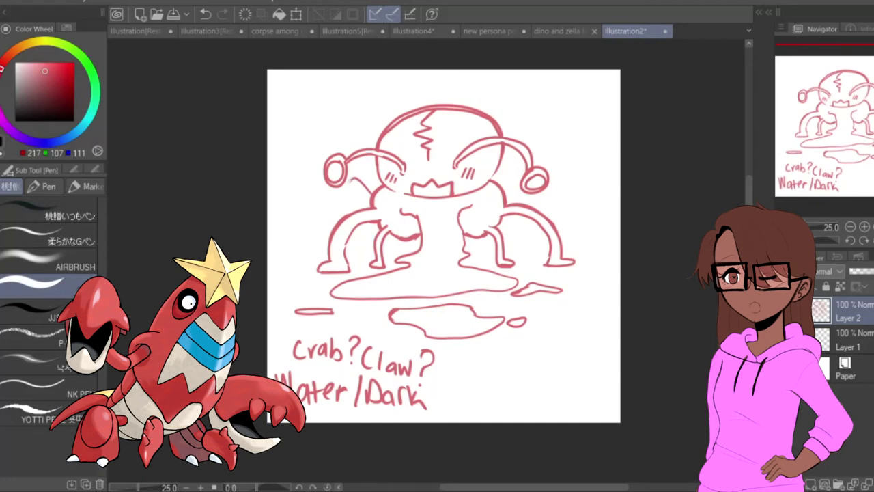
Step: Draw a raised, bent arm with an open claw on the left side of the crab's body
left_click_drag(342, 188, 316, 225)
left_click_drag(315, 226, 303, 187)
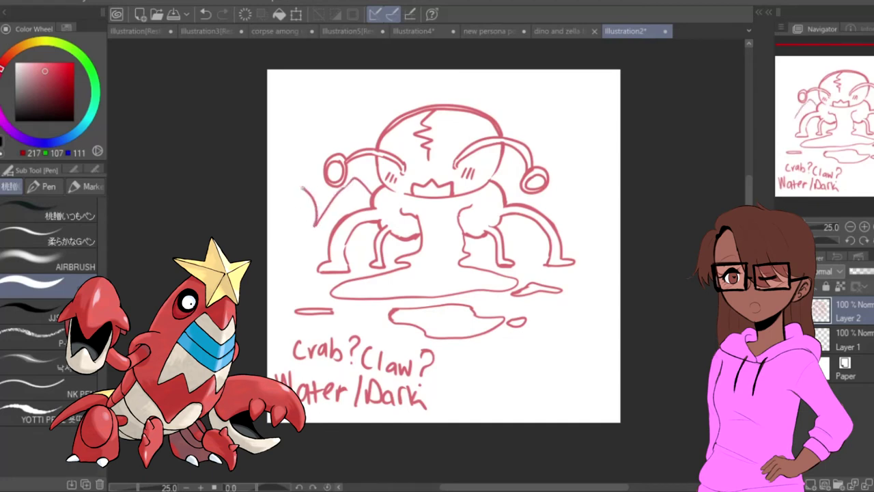
mouse_move(275, 218)
left_mouse_down()
mouse_move(309, 244)
mouse_move(340, 188)
left_mouse_up()
key("ctrl+z")
key("ctrl+z")
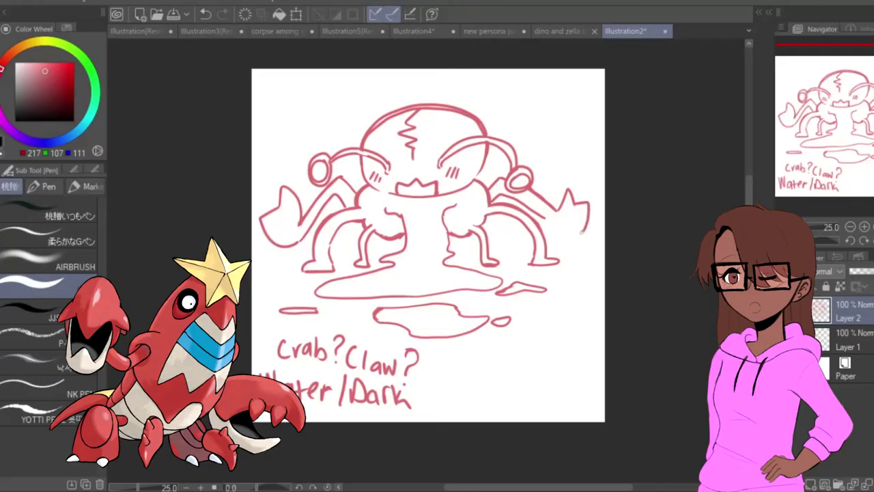
Step: Try a short stroke on the crab's right claw and undo it
mouse_move(572, 202)
left_mouse_down()
mouse_move(584, 229)
mouse_move(544, 225)
mouse_move(562, 228)
left_mouse_up()
key("ctrl+z")
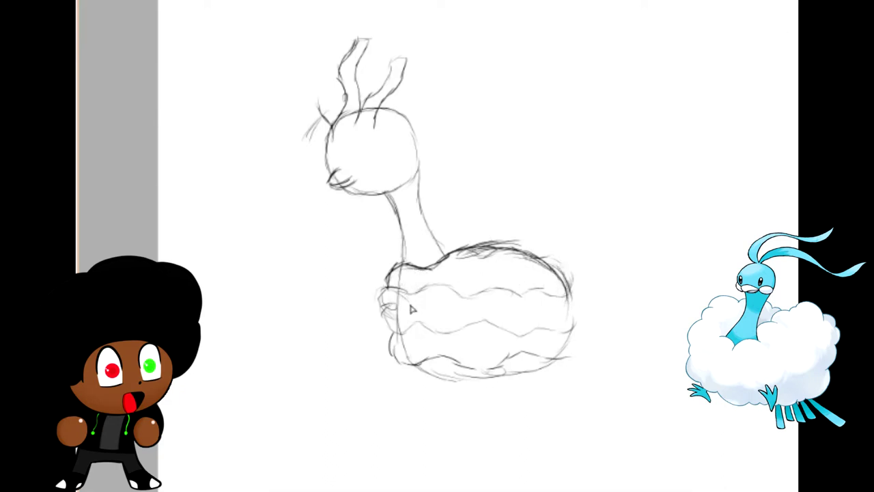
Step: Undo the last stroke on the bird and redraw a short curve at the front edge of its cloud body
key("ctrl+z")
mouse_move(404, 289)
left_mouse_down()
mouse_move(383, 291)
mouse_move(383, 312)
left_mouse_up()
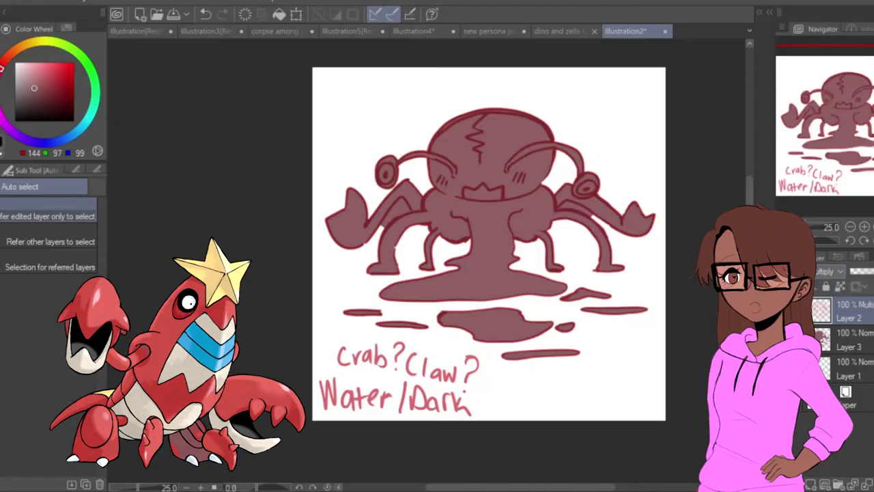
Step: Repaint the crab's head and upper body on Layer 3 in lighter pink (202, 136, 138) with the Milli pen
left_click(846, 339)
left_click(34, 75)
key("p")
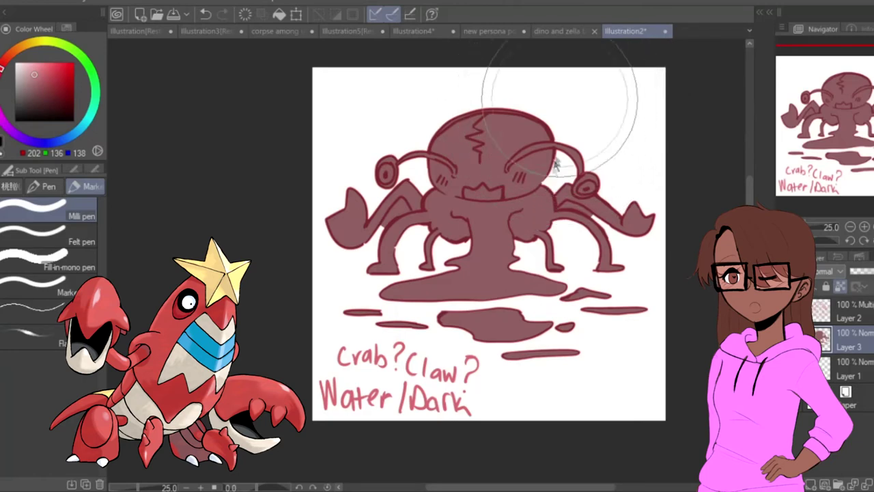
left_click(531, 149)
mouse_move(530, 147)
left_mouse_down()
mouse_move(488, 117)
mouse_move(455, 166)
mouse_move(528, 174)
mouse_move(449, 174)
mouse_move(478, 187)
mouse_move(529, 184)
mouse_move(495, 211)
mouse_move(430, 209)
mouse_move(464, 225)
mouse_move(534, 219)
mouse_move(486, 220)
left_mouse_up()
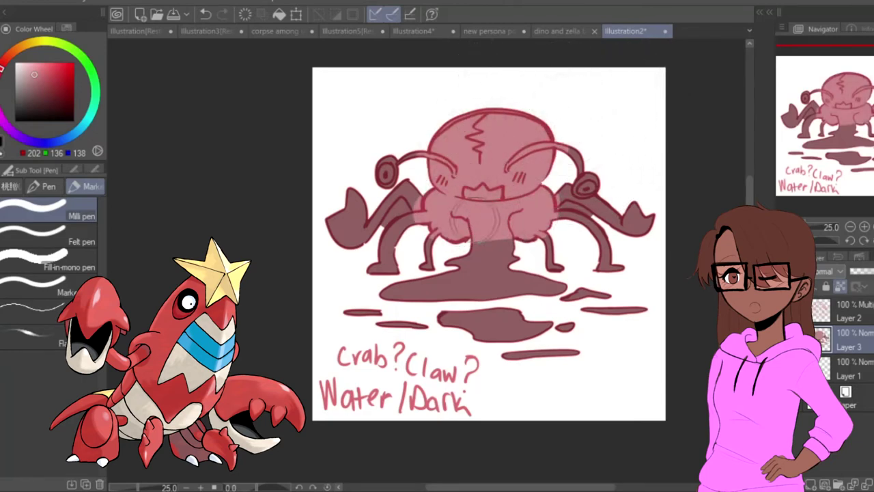
Step: Clear the fill on Layer 3 from the gaps between the crab's arms and outer legs, and switch back to the Milli pen
left_click(823, 311)
key("o")
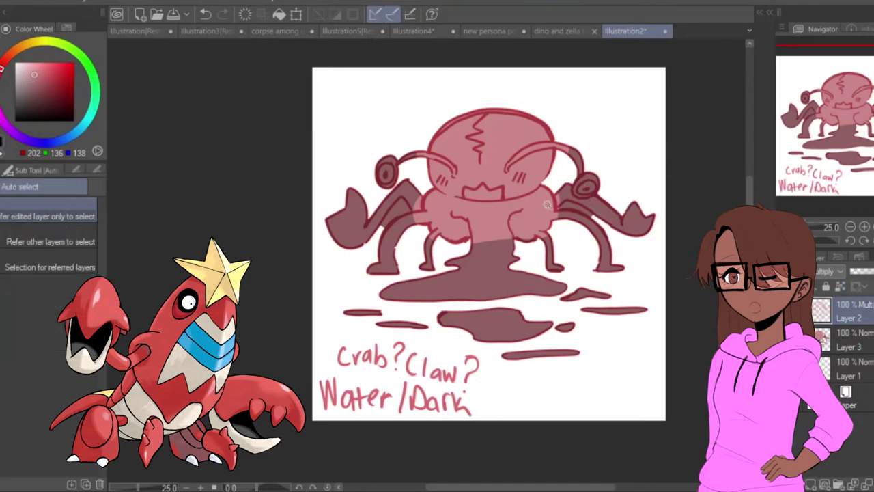
left_click(565, 210)
left_click(404, 204, "shift")
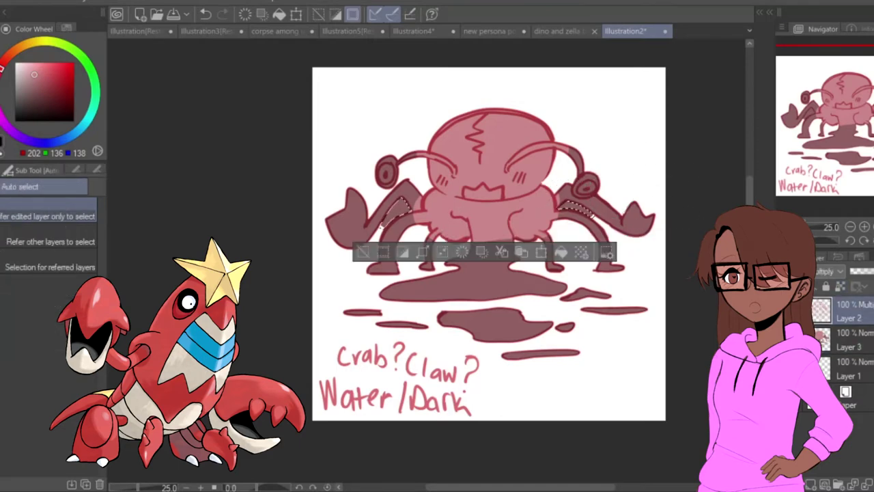
left_click(827, 348)
key("Delete")
key("ctrl+d")
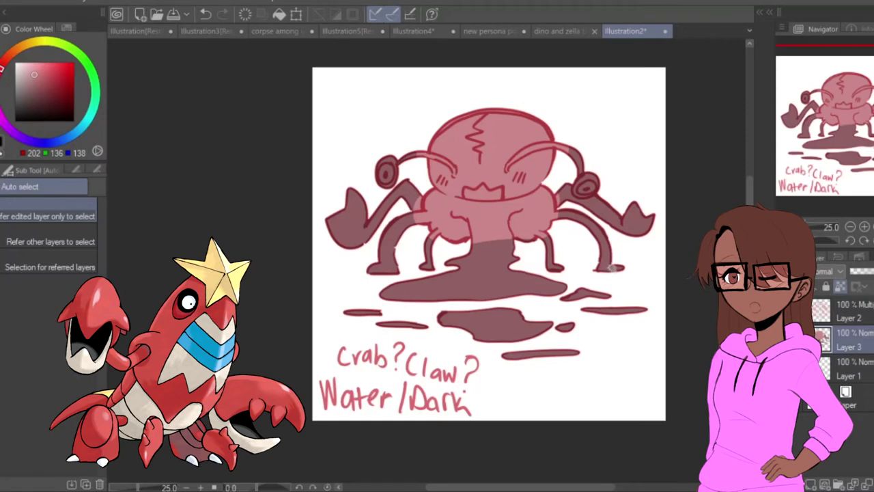
key("p")
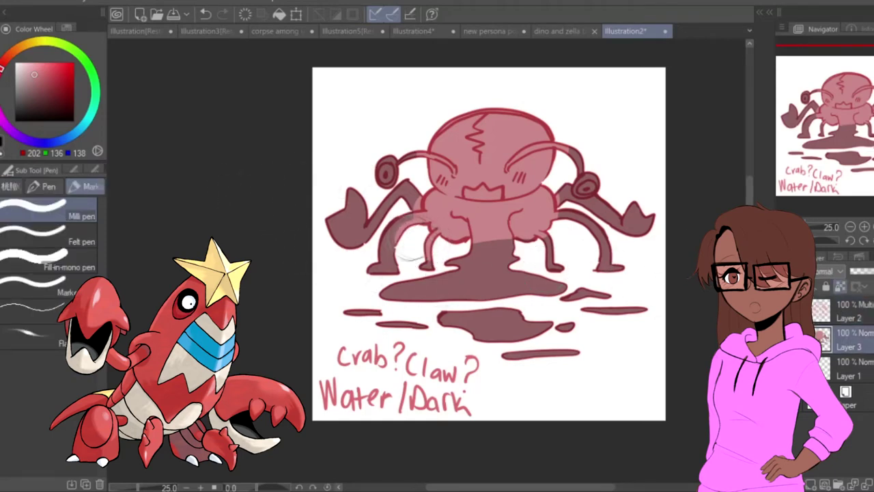
left_click_drag(819, 154, 828, 153)
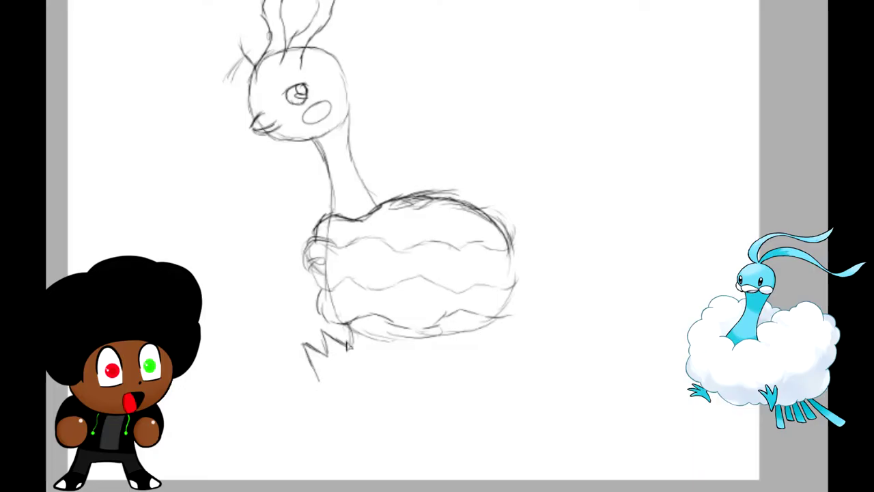
Step: Sketch the sides and base of the bird's front foot below its zigzag toes, undoing the final stroke
mouse_move(345, 356)
left_mouse_down()
mouse_move(362, 315)
mouse_move(371, 358)
left_mouse_up()
left_click_drag(314, 369, 350, 391)
mouse_move(376, 365)
left_mouse_down()
mouse_move(356, 389)
mouse_move(372, 364)
mouse_move(345, 388)
mouse_move(364, 376)
left_mouse_up()
left_click_drag(379, 338, 357, 384)
mouse_move(372, 336)
left_mouse_down()
mouse_move(367, 353)
mouse_move(374, 344)
mouse_move(387, 369)
mouse_move(367, 372)
mouse_move(349, 344)
left_mouse_up()
key("ctrl+z")
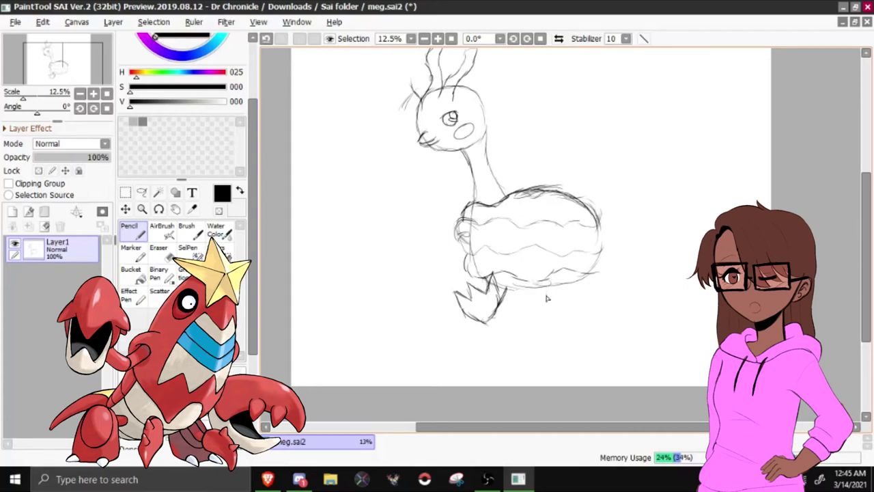
Step: Draw a second clawed foot under the rear of the bird's body and sketch long tail feathers behind it
mouse_move(545, 283)
left_mouse_down()
mouse_move(559, 308)
mouse_move(575, 295)
mouse_move(570, 304)
mouse_move(578, 279)
left_mouse_up()
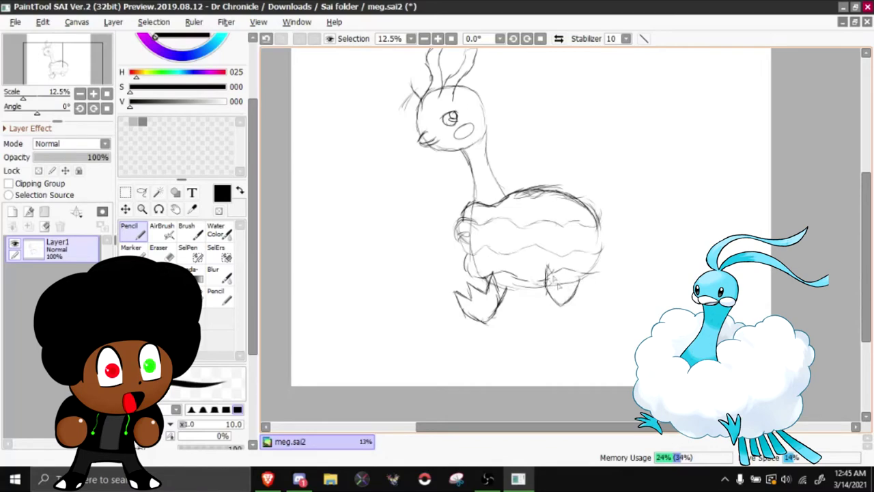
left_click_drag(559, 285, 564, 255)
mouse_move(601, 222)
left_mouse_down()
mouse_move(650, 194)
mouse_move(672, 173)
mouse_move(669, 164)
mouse_move(682, 171)
mouse_move(672, 200)
mouse_move(627, 226)
mouse_move(608, 253)
mouse_move(604, 244)
mouse_move(676, 239)
mouse_move(714, 207)
mouse_move(721, 232)
mouse_move(618, 272)
mouse_move(612, 262)
mouse_move(693, 288)
left_mouse_up()
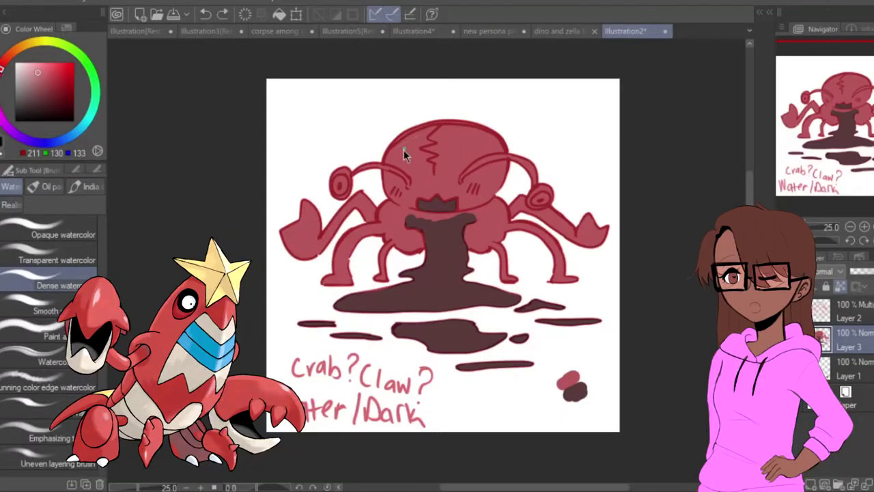
Step: Try a light pink (211, 130, 133) highlight on the crab's head, undo it, and paint one on its left limbs
mouse_move(418, 137)
left_mouse_down()
mouse_move(392, 150)
mouse_move(422, 136)
left_mouse_up()
key("ctrl+z")
mouse_move(334, 222)
left_mouse_down()
mouse_move(359, 191)
mouse_move(328, 229)
mouse_move(336, 272)
left_mouse_up()
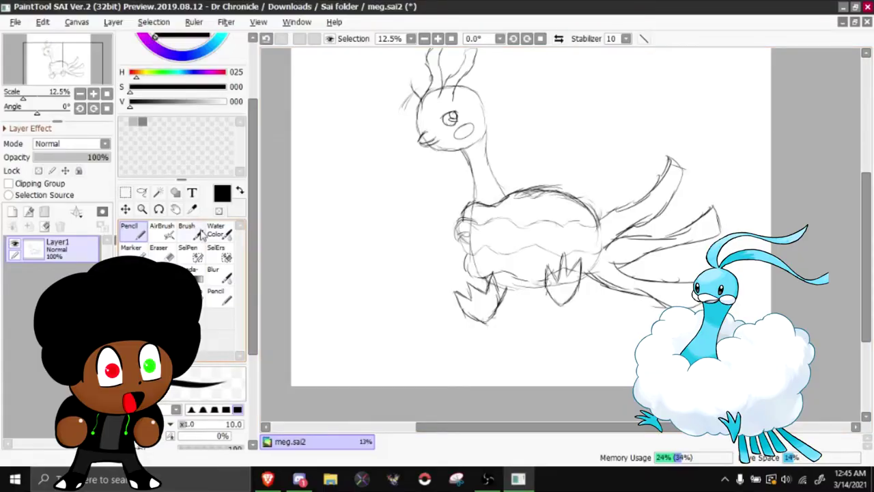
Step: Erase the outline between the bird's head and neck, and redraw the back and front of the neck in darker pencil lines
left_click_drag(90, 75, 90, 70)
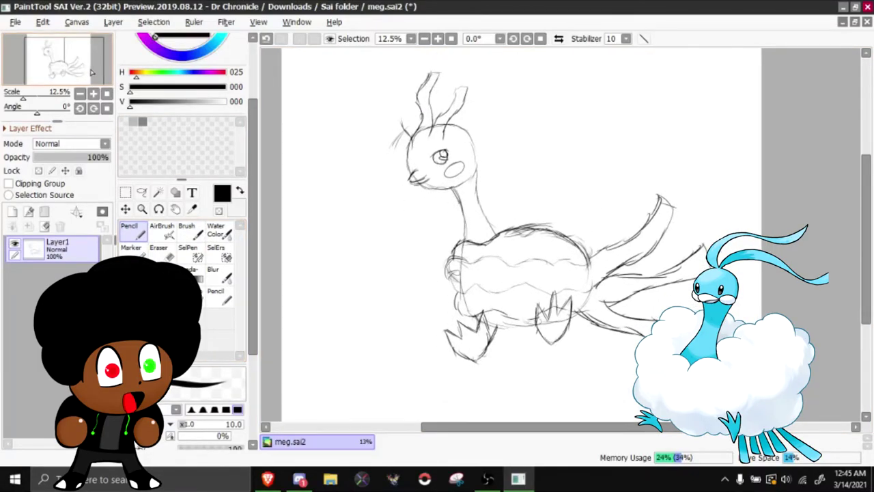
left_click(158, 250)
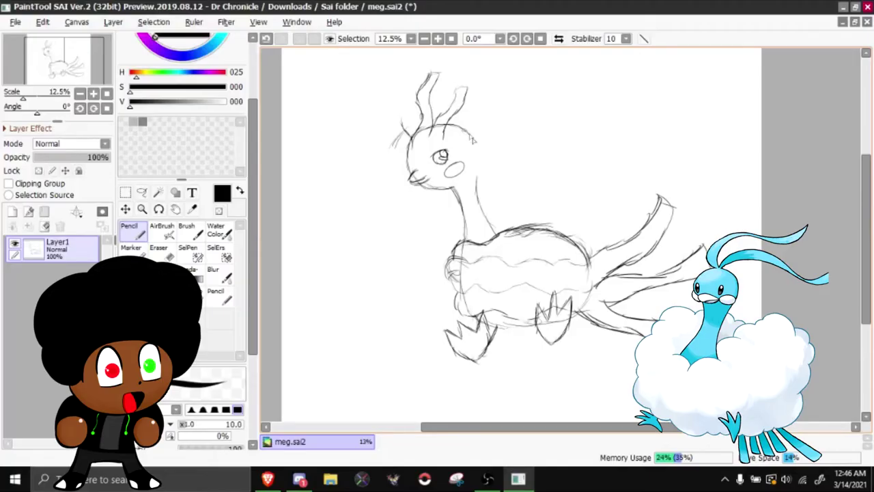
mouse_move(471, 136)
left_mouse_down()
mouse_move(479, 172)
mouse_move(482, 161)
mouse_move(477, 204)
mouse_move(479, 186)
mouse_move(493, 232)
left_mouse_up()
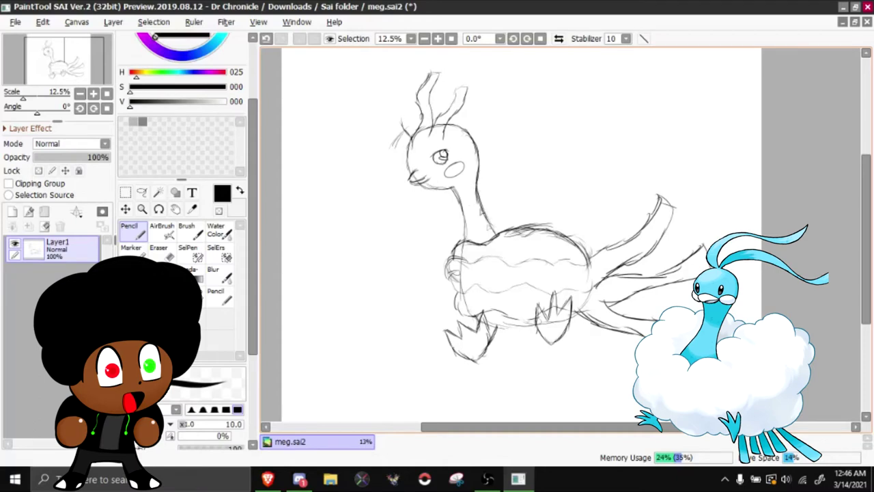
left_click_drag(458, 195, 468, 243)
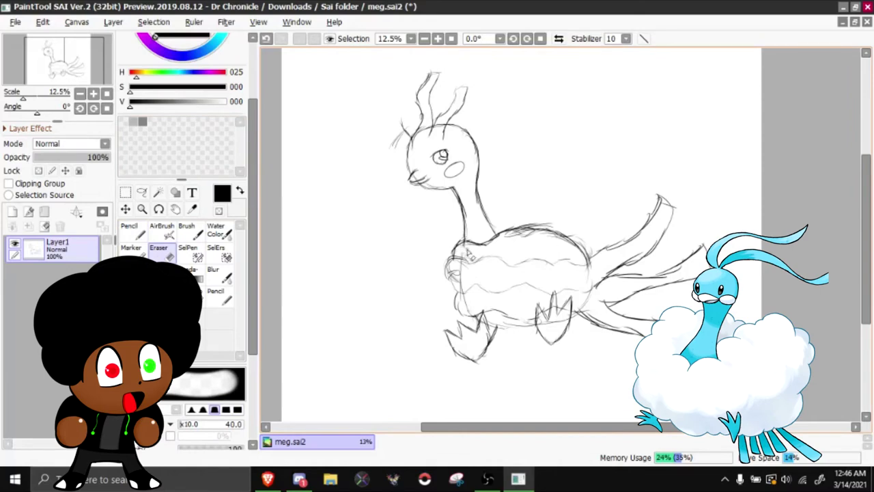
Step: Erase the inner vertical line at the front of the bird's body and redraw the body's rear outline
left_click_drag(461, 293, 471, 301)
key("n")
left_click_drag(572, 247, 590, 272)
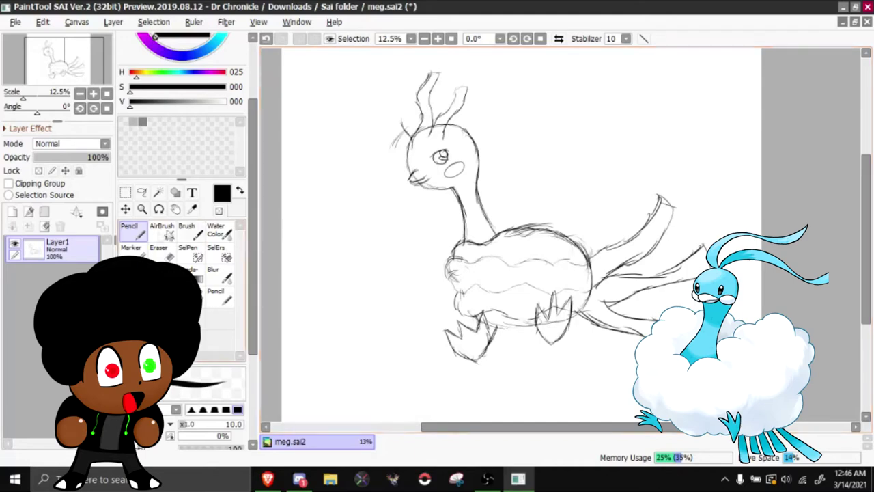
key("e")
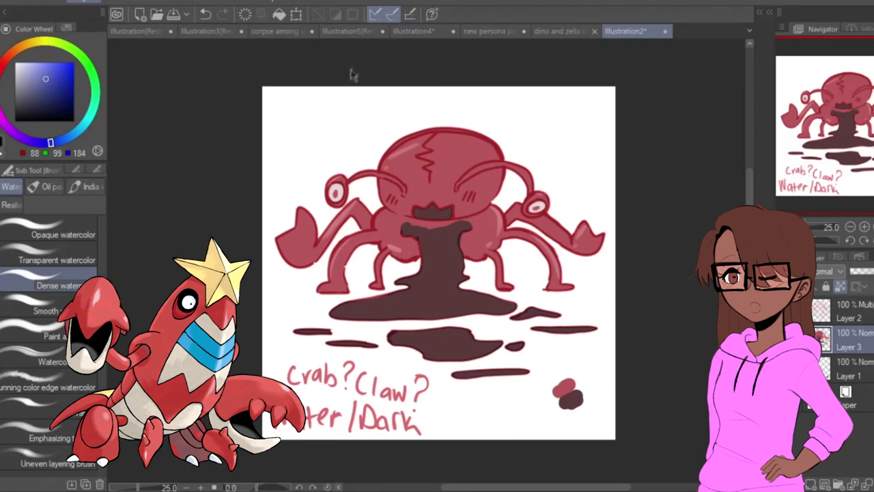
Step: Add a Hue/Saturation correction layer above Layer 3 that shifts the crab from red to a muted greyish blue
left_click(353, 87)
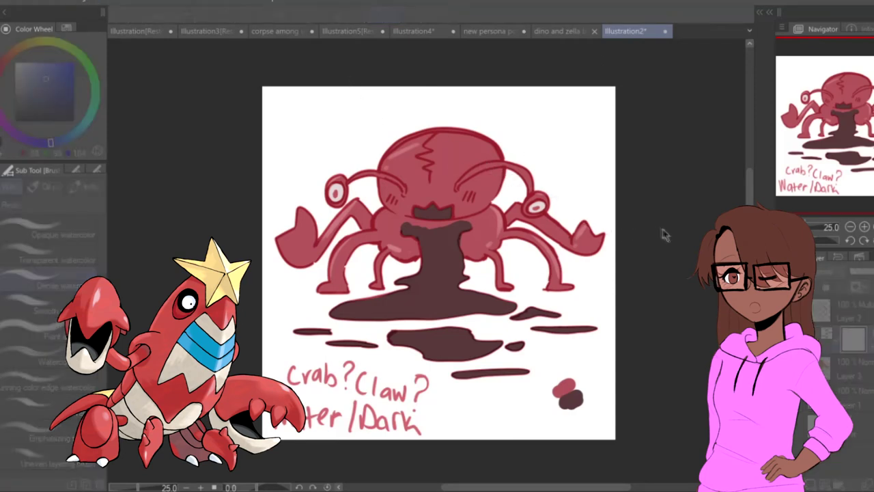
left_click_drag(696, 189, 598, 197)
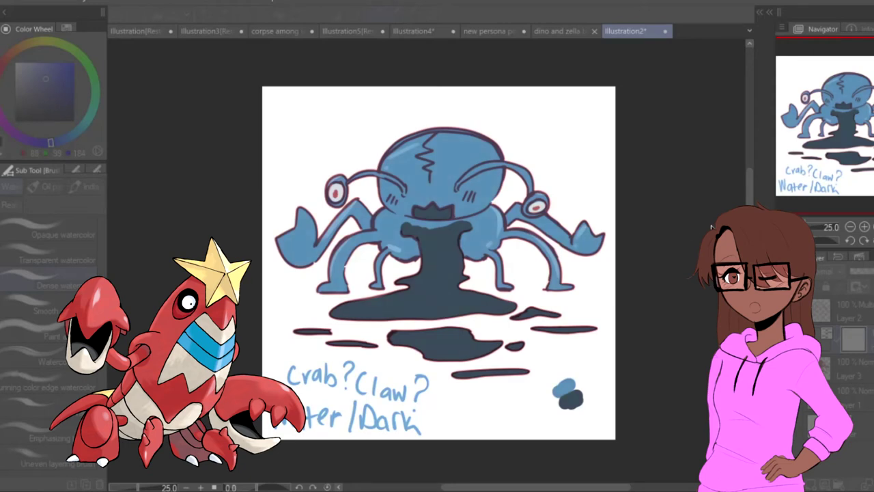
mouse_move(704, 228)
left_mouse_down()
mouse_move(638, 240)
mouse_move(674, 234)
mouse_move(650, 239)
left_mouse_up()
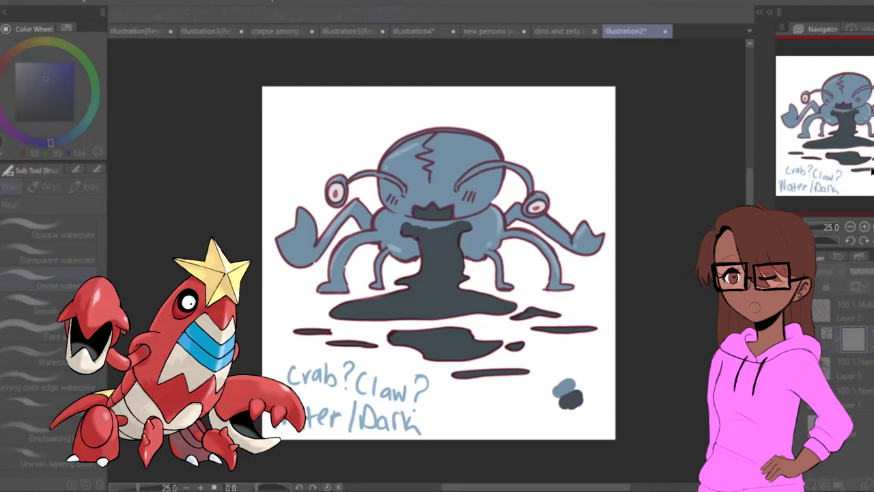
left_click(810, 276)
key("ctrl+y")
key("ctrl+z")
key("ctrl+y")
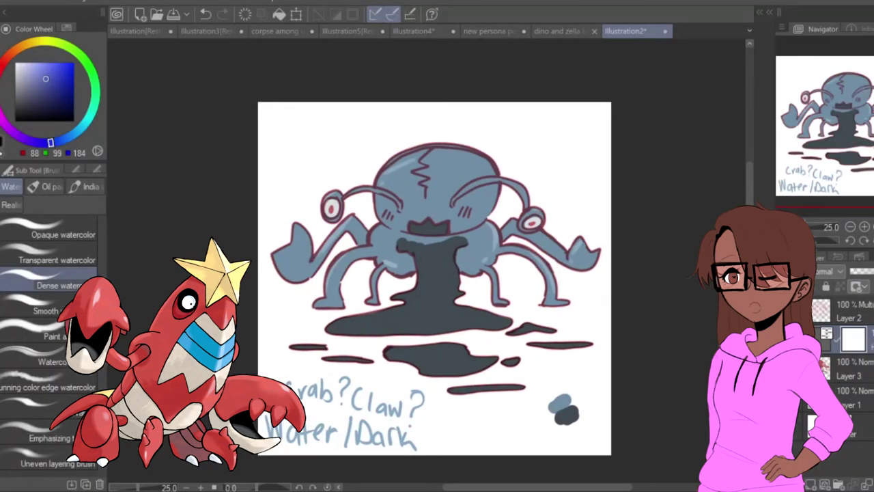
Step: Compare the crab drawing with the blue colour correction and the other layers shown and hidden
left_click(785, 340)
left_click(785, 340)
key("h")
key("h")
left_click(849, 369)
left_click(848, 369)
left_click(785, 370)
left_click(785, 369)
left_click(785, 339)
left_click(785, 339)
left_click(852, 340)
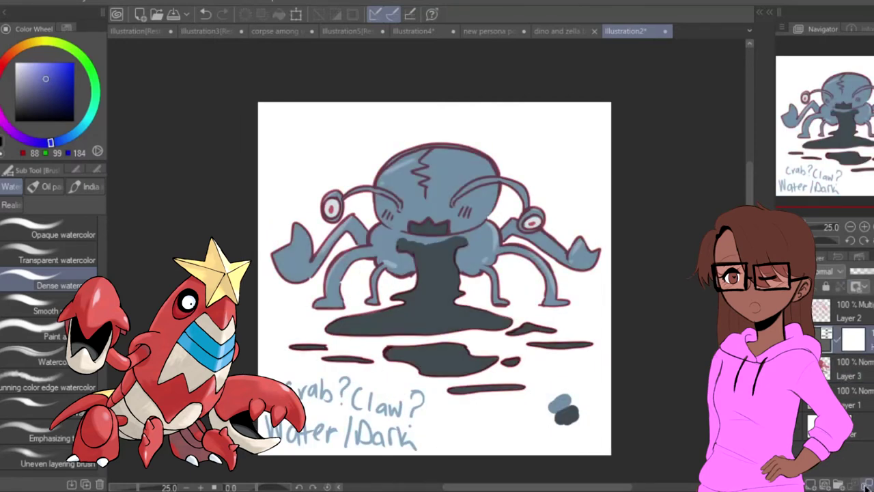
key("ctrl+z")
key("ctrl+y")
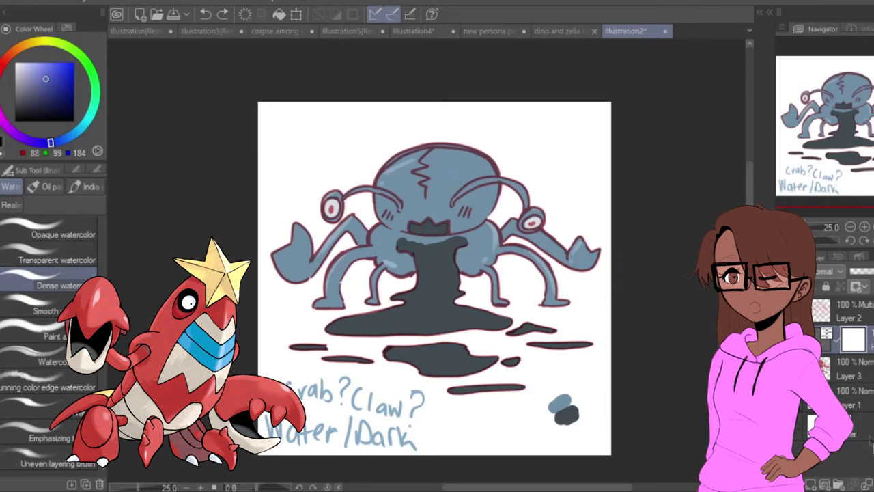
Step: Try merging the Hue/Saturation correction layer down into Layer 3, check the merged layer, and undo the merge
left_click(867, 484)
left_click(783, 339)
left_click(783, 339)
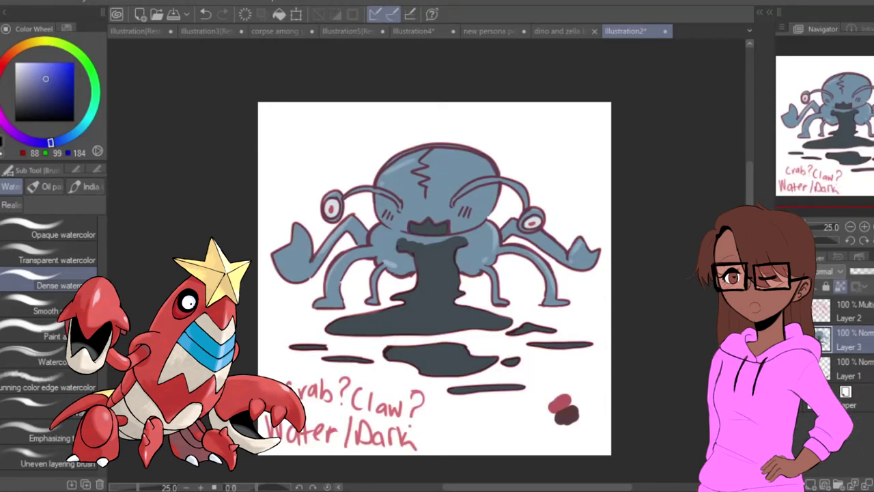
key("ctrl+z")
key("ctrl+z")
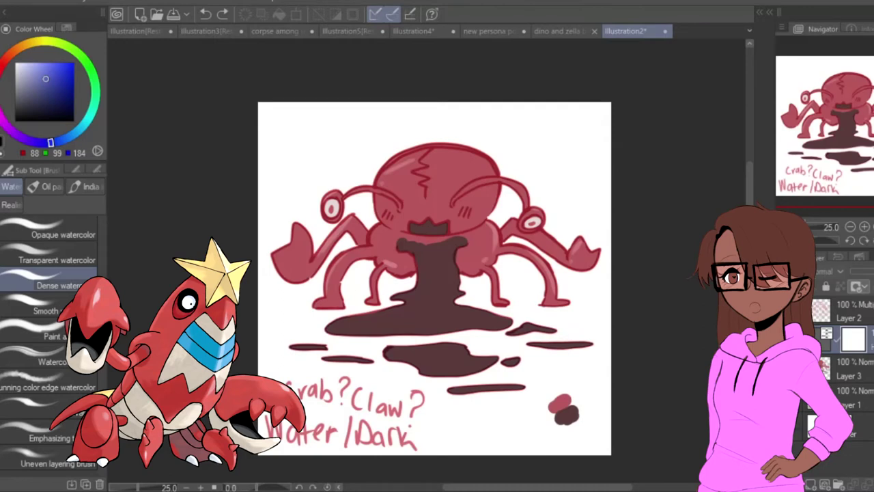
Step: Delete the mask of the Hue/Saturation correction layer and toggle the layer visibility
key("Delete")
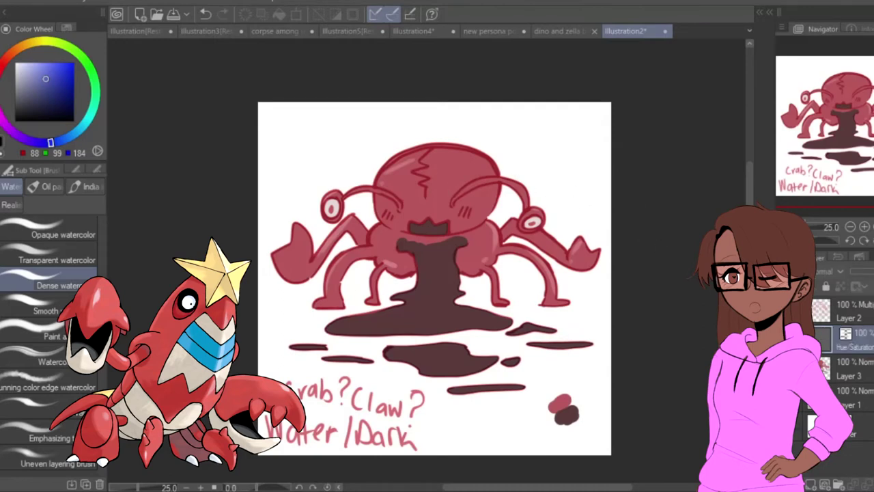
key("Delete")
left_click(784, 340)
left_click(784, 339)
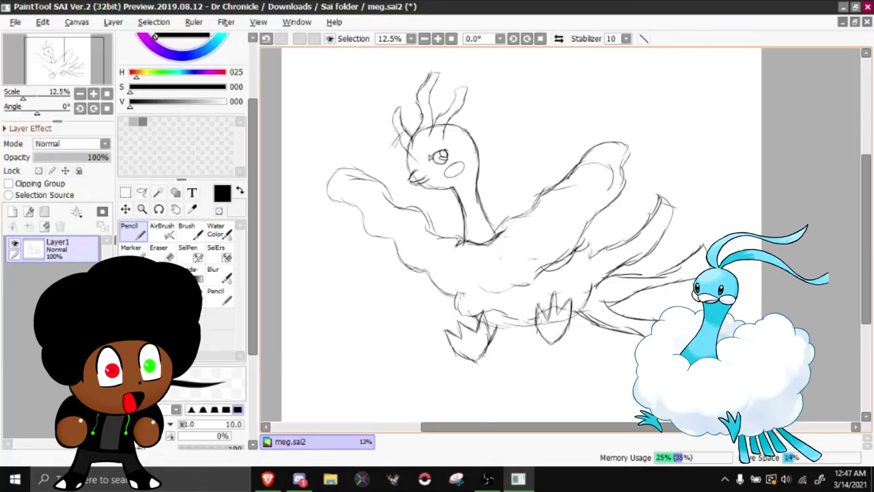
Step: Clear the stray mark beside the bird's eye and the part of the wing line that crosses its body
key("ctrl+z")
key("ctrl+y")
left_click(162, 249)
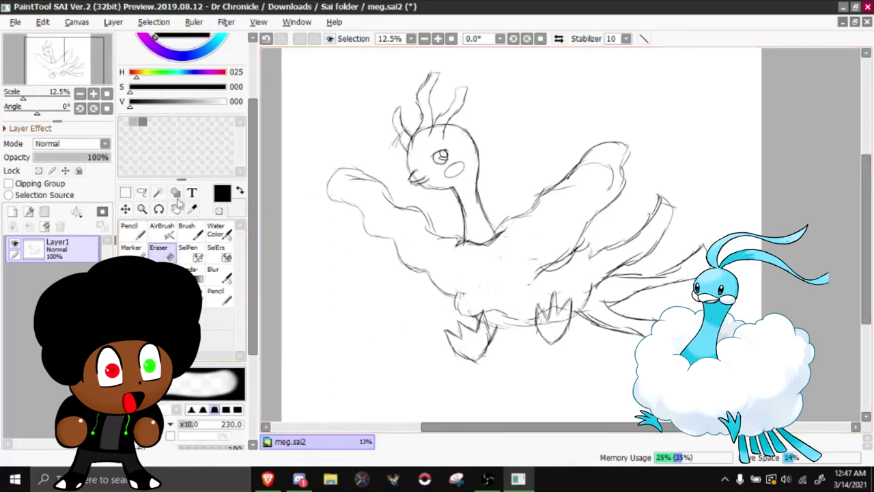
Step: Select the bird's head and neck area with the Magic Wand and set the colour to light blue (H 196, S 56, V 100)
left_click(157, 191)
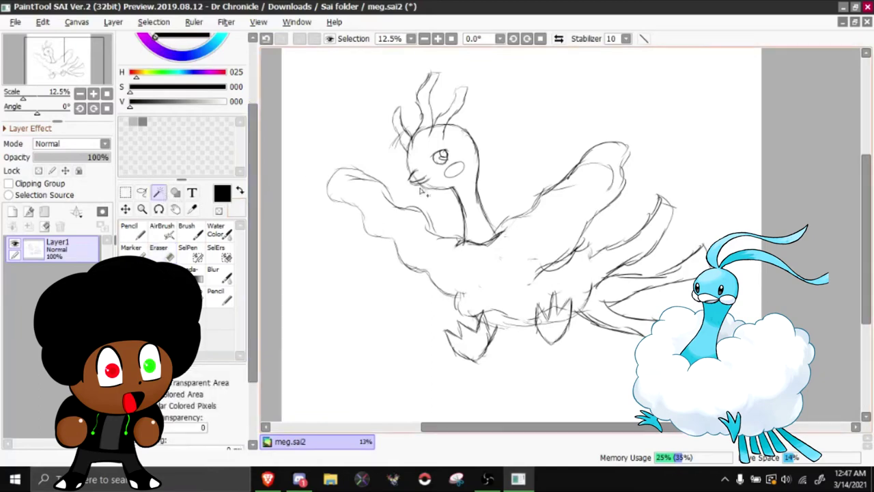
left_click(423, 192)
scroll(236, 119, "up", 3)
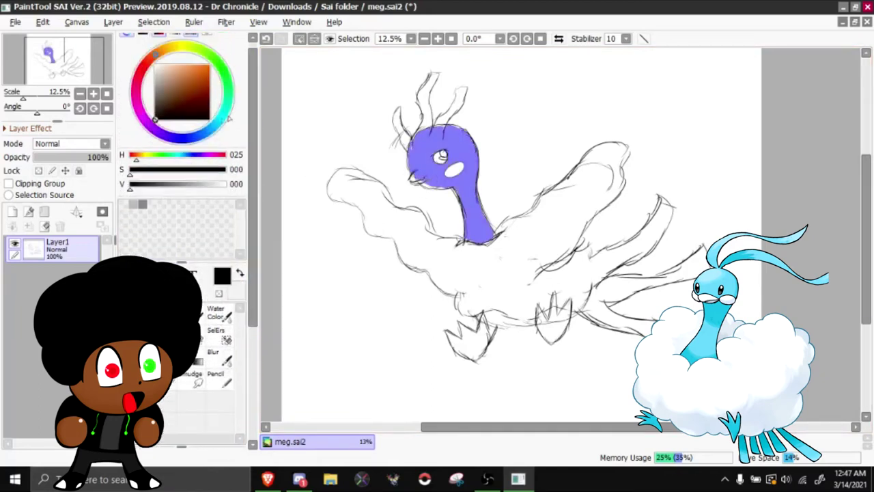
left_click_drag(217, 131, 214, 125)
left_click(187, 65)
left_click_drag(187, 54, 185, 64)
Step: Try to fill the selected head and neck with the light blue, and add a new layer beneath Layer1
left_click(135, 356)
left_click(476, 226)
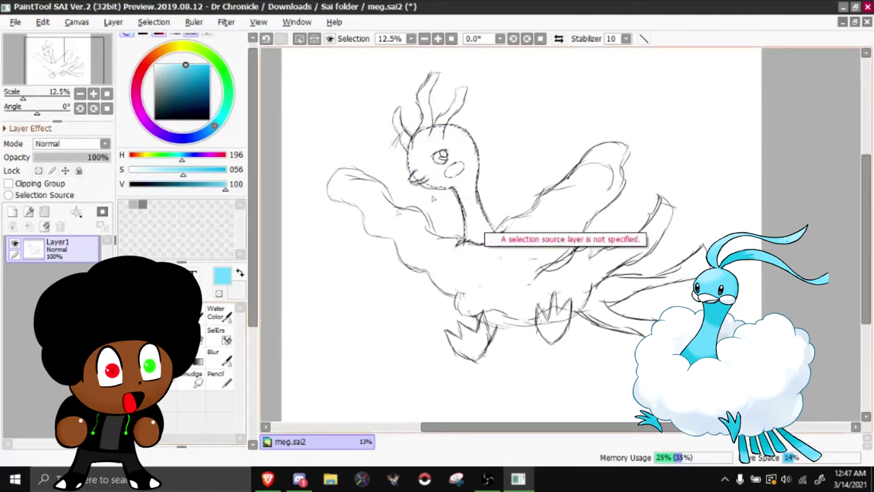
left_click(12, 211)
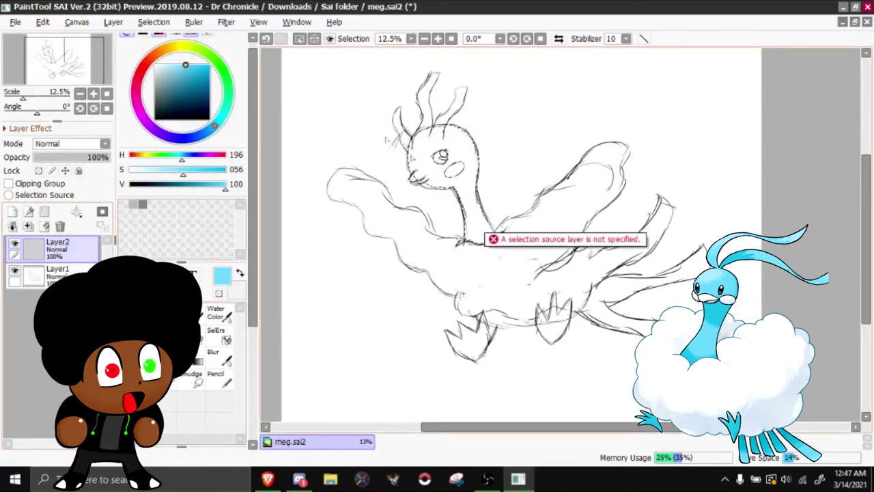
left_click_drag(73, 248, 72, 284)
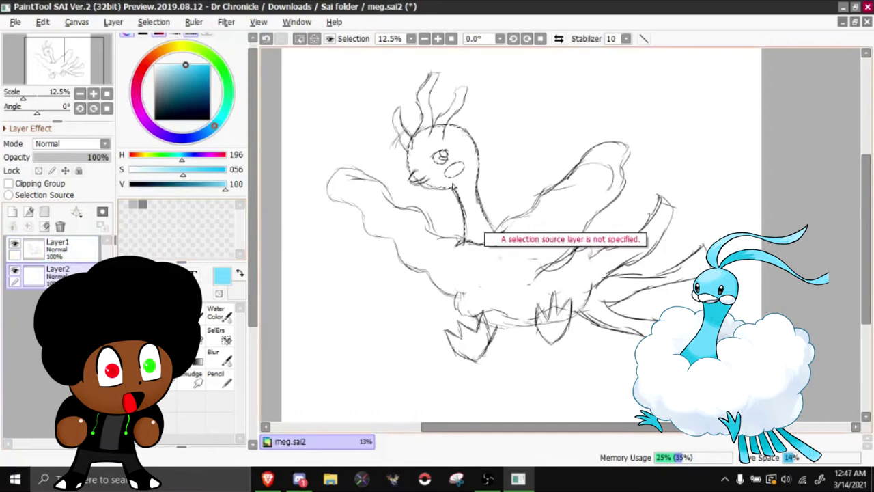
Step: Paint the selected head and neck solid light blue on Layer2 with the Pencil at size 100, and clear the selection
mouse_move(474, 152)
left_mouse_down()
mouse_move(433, 178)
mouse_move(450, 143)
mouse_move(420, 133)
left_mouse_up()
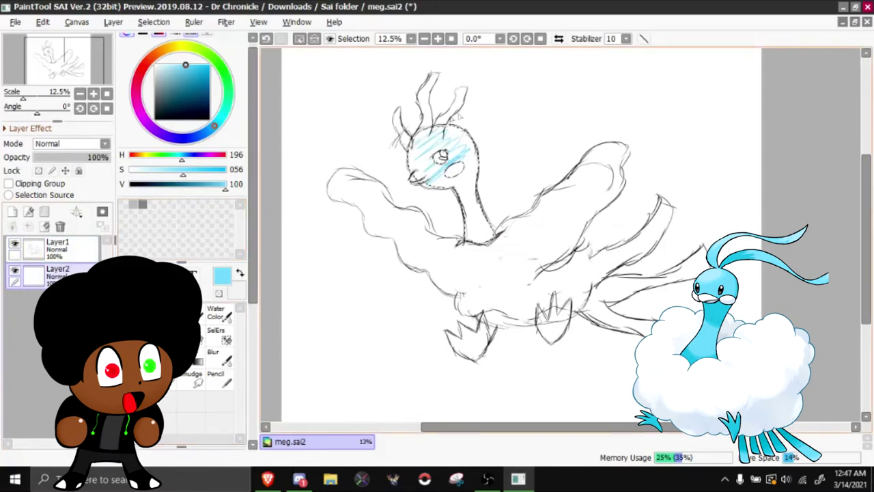
left_click_drag(253, 279, 251, 335)
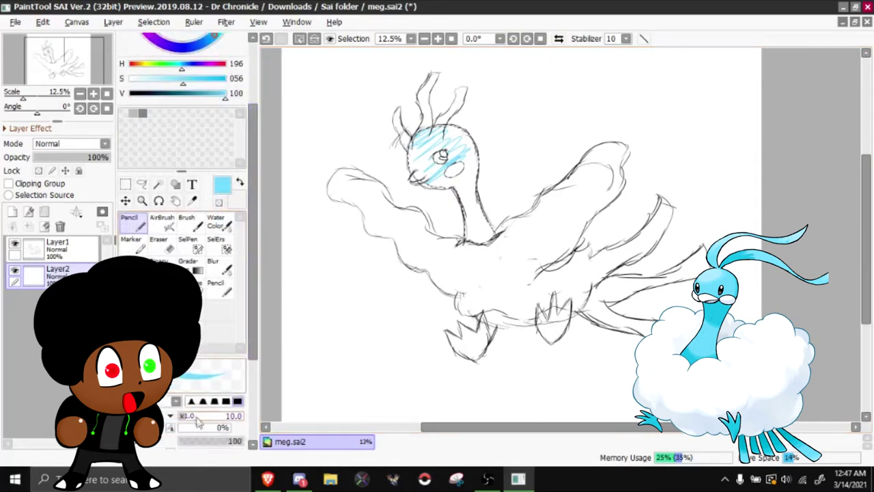
left_click_drag(198, 416, 247, 417)
mouse_move(444, 138)
left_mouse_down()
mouse_move(451, 126)
mouse_move(406, 143)
mouse_move(403, 182)
mouse_move(468, 205)
mouse_move(470, 240)
mouse_move(481, 205)
left_mouse_up()
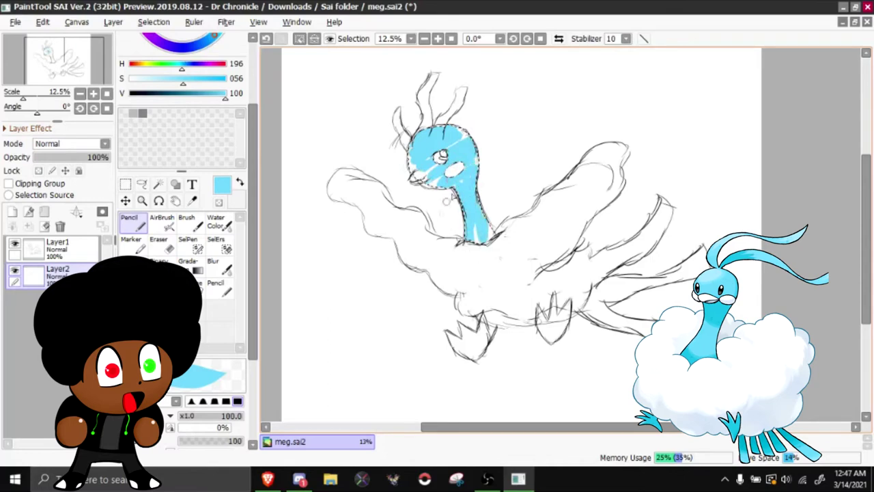
left_click_drag(412, 179, 421, 160)
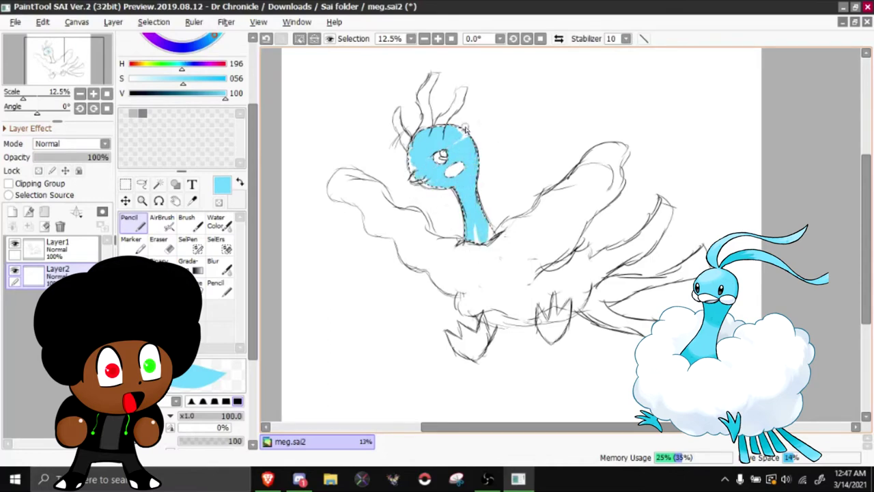
mouse_move(455, 233)
left_mouse_down()
mouse_move(479, 257)
mouse_move(497, 240)
mouse_move(474, 232)
left_mouse_up()
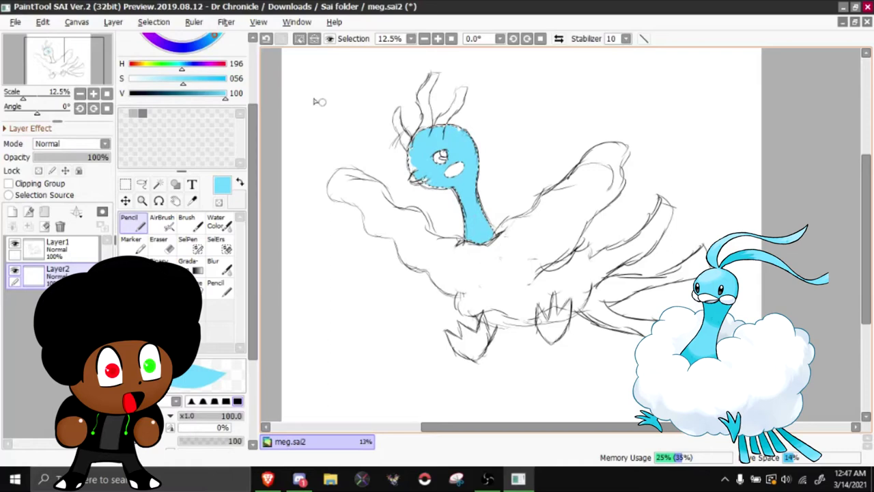
left_click(303, 38)
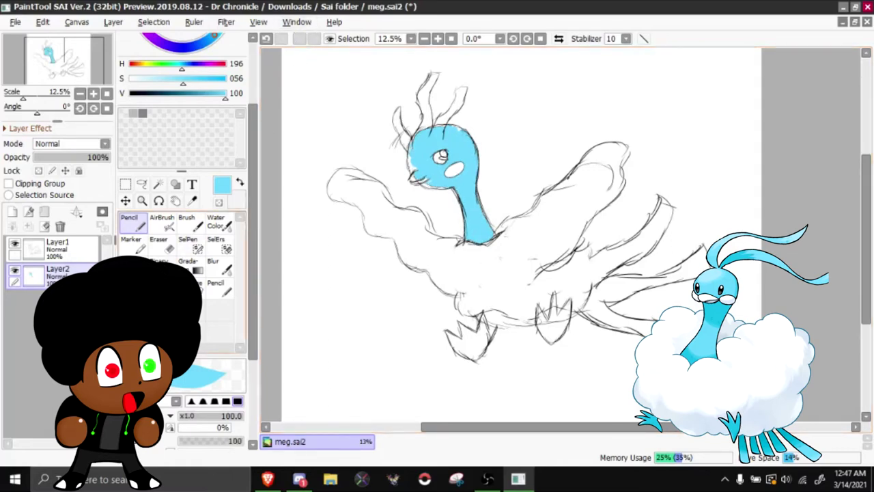
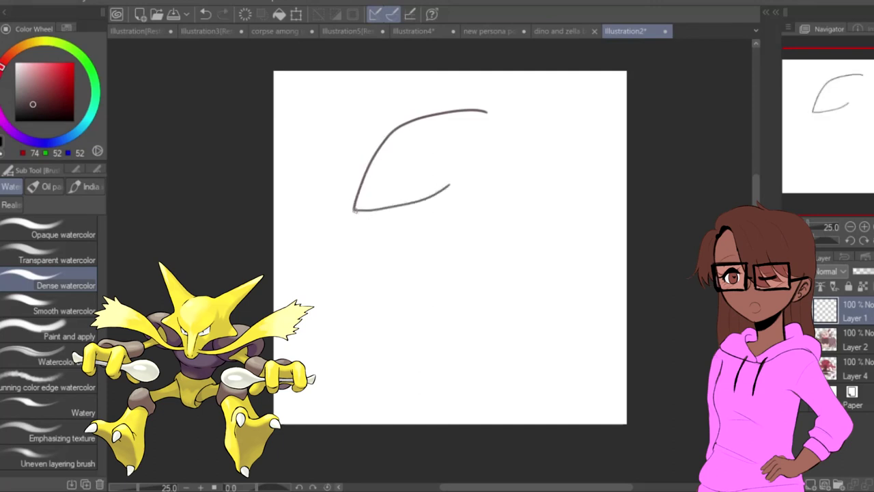
Step: Undo the two curves of the pointed head outline, and sketch and transform the spider's oval head in the other drawing
key("ctrl+z")
key("ctrl+z")
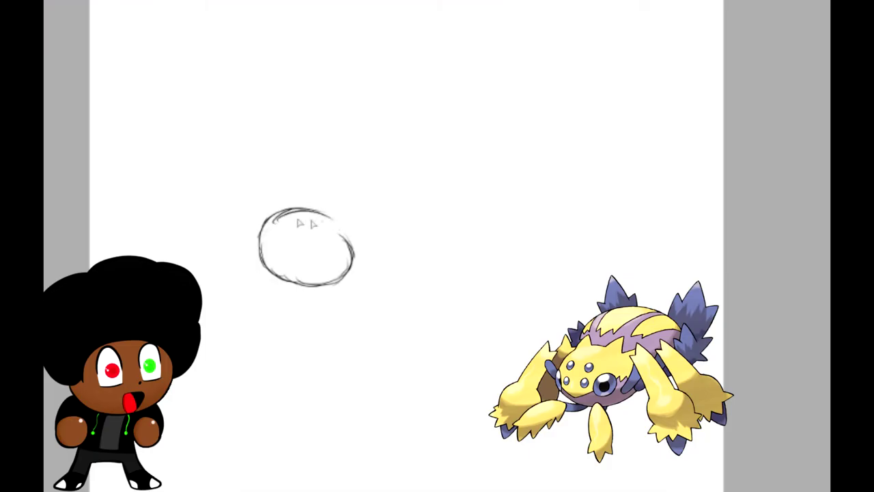
mouse_move(303, 224)
left_mouse_down()
mouse_move(347, 242)
mouse_move(358, 263)
mouse_move(296, 285)
mouse_move(280, 247)
mouse_move(287, 276)
mouse_move(271, 254)
left_mouse_up()
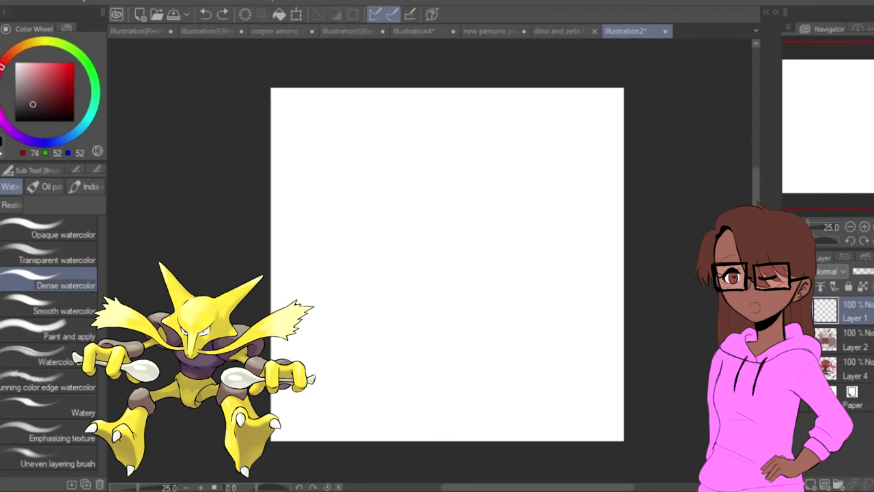
left_click_drag(586, 205, 609, 194)
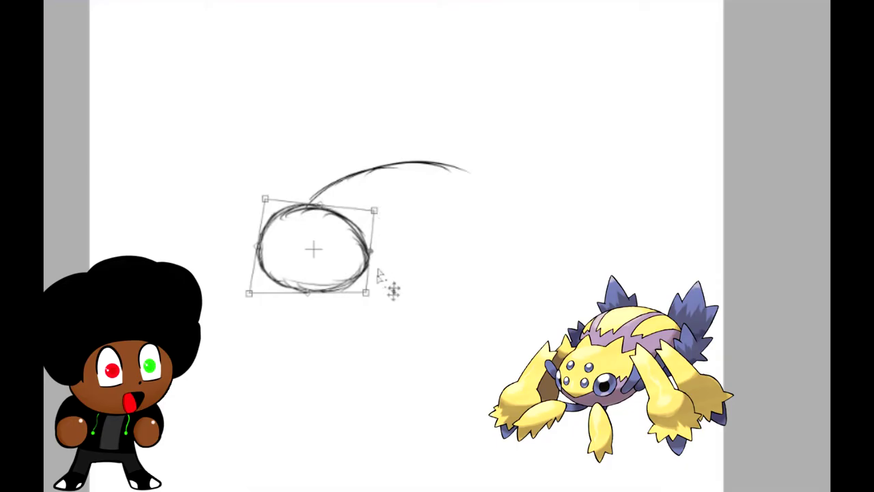
mouse_move(378, 258)
left_mouse_down()
mouse_move(372, 305)
mouse_move(379, 268)
mouse_move(369, 262)
left_mouse_up()
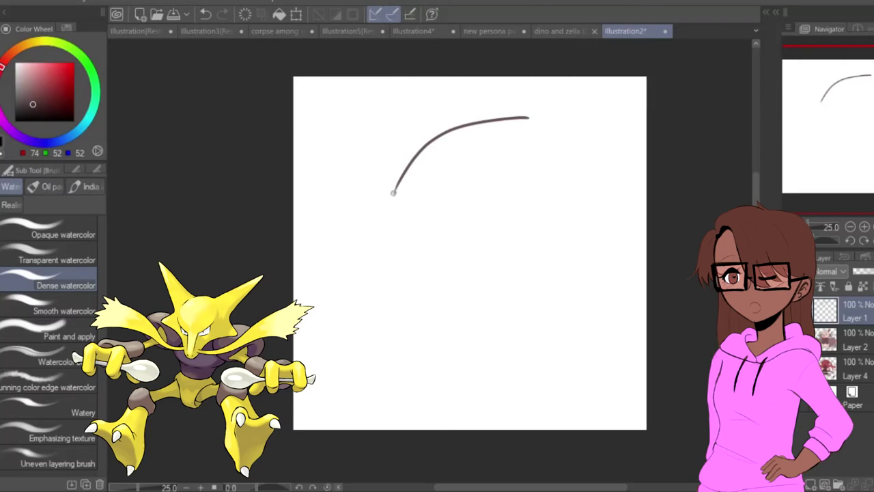
Step: Try to sketch the lower and outer curves of the pointed head in Illustration2
mouse_move(391, 186)
left_mouse_down()
mouse_move(419, 231)
mouse_move(495, 233)
mouse_move(535, 214)
mouse_move(544, 188)
left_mouse_up()
key("ctrl+z")
key("ctrl+z")
mouse_move(528, 114)
left_mouse_down()
mouse_move(413, 202)
mouse_move(413, 211)
mouse_move(470, 246)
mouse_move(553, 194)
mouse_move(543, 144)
left_mouse_up()
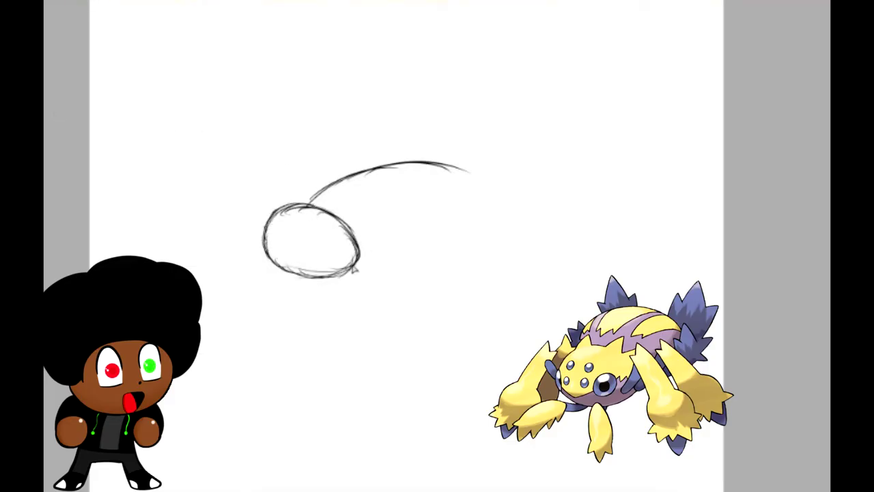
Step: Sketch the spider's large oval body behind its head, from the underside around to the rear
mouse_move(352, 277)
left_mouse_down()
mouse_move(415, 287)
mouse_move(409, 291)
left_mouse_up()
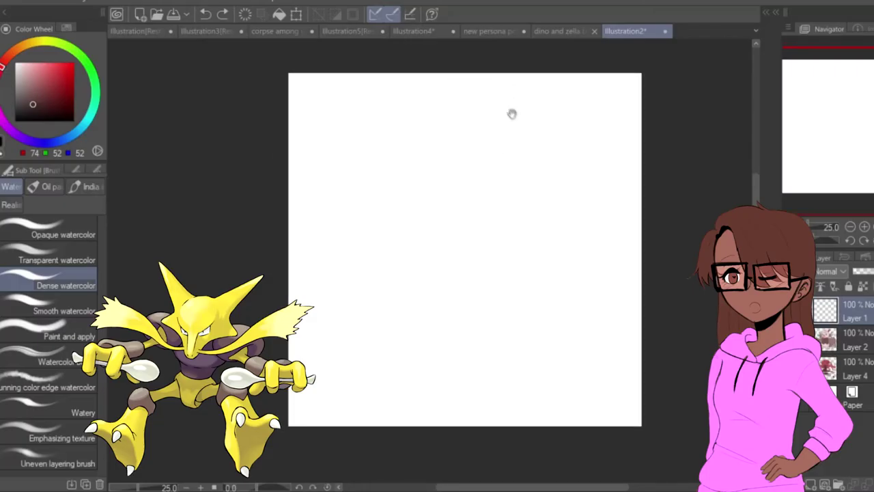
mouse_move(512, 114)
left_mouse_down()
mouse_move(515, 130)
mouse_move(357, 196)
left_mouse_up()
key("ctrl+z")
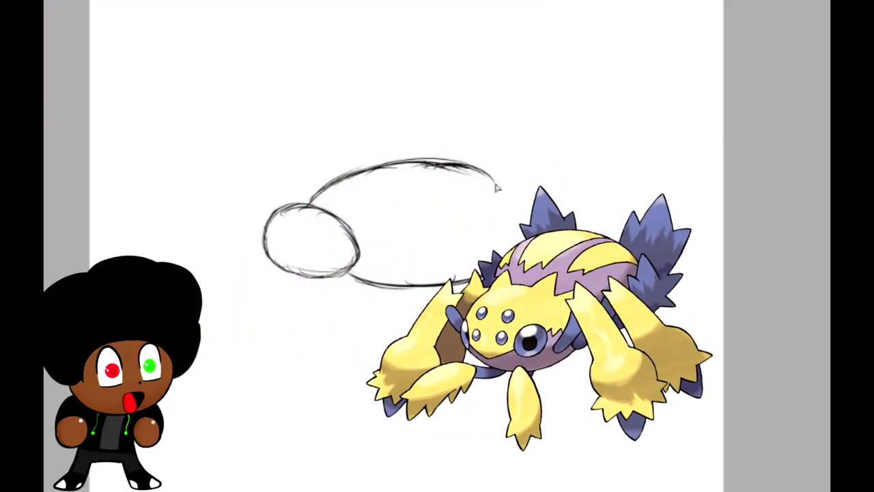
mouse_move(469, 168)
left_mouse_down()
mouse_move(507, 205)
mouse_move(461, 169)
mouse_move(515, 235)
left_mouse_up()
left_click_drag(504, 190, 517, 242)
mouse_move(491, 205)
left_mouse_down()
mouse_move(512, 232)
mouse_move(509, 253)
mouse_move(517, 246)
left_mouse_up()
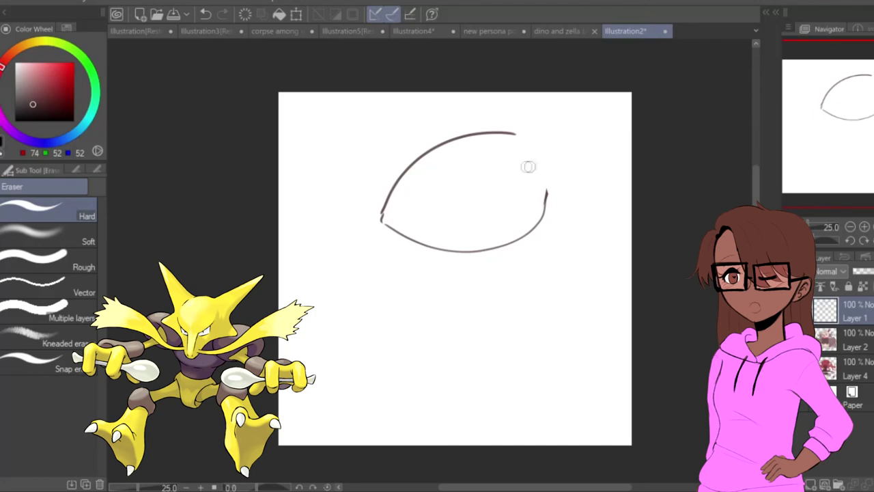
Step: Sketch a spoon with an oval hand shape beside the pointed head, and a line of the spider's front leg
key("b")
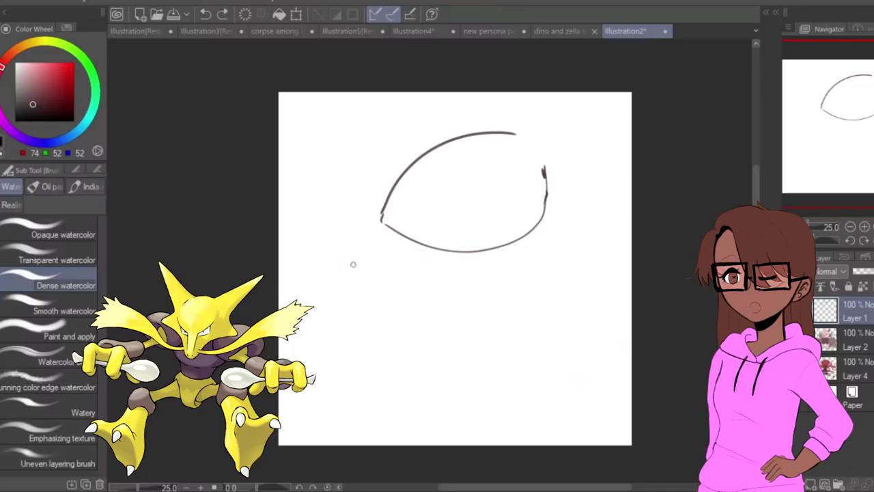
mouse_move(352, 270)
left_mouse_down()
mouse_move(329, 225)
mouse_move(386, 328)
left_mouse_up()
left_click_drag(351, 270, 374, 331)
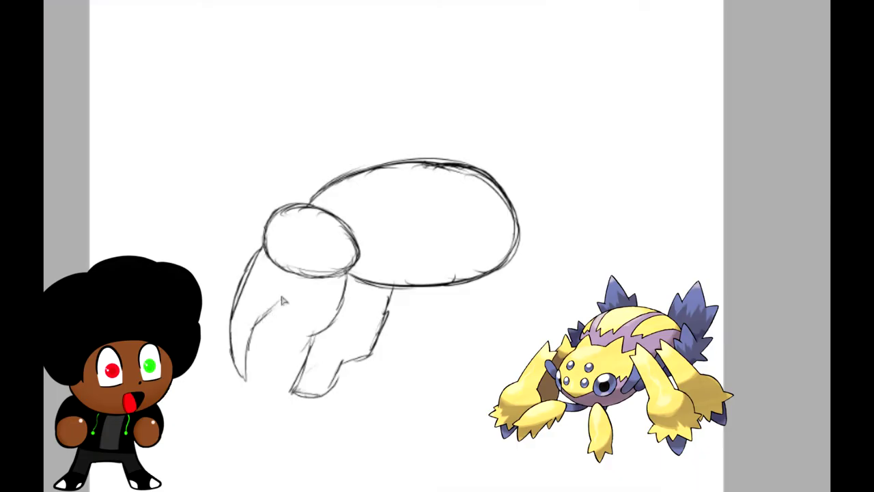
left_click_drag(270, 307, 305, 269)
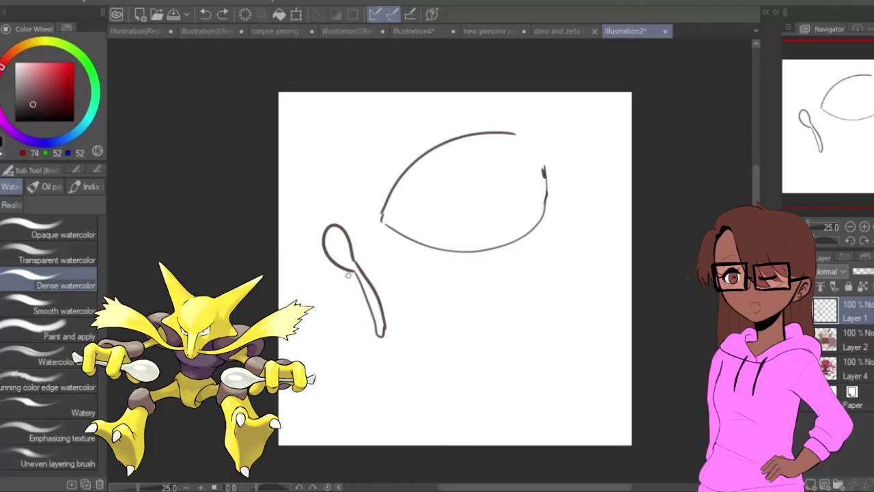
mouse_move(348, 271)
left_mouse_down()
mouse_move(357, 308)
mouse_move(347, 282)
left_mouse_up()
Step: Try to draw two long diverging lines downward from the underside of the pointed head
key("e")
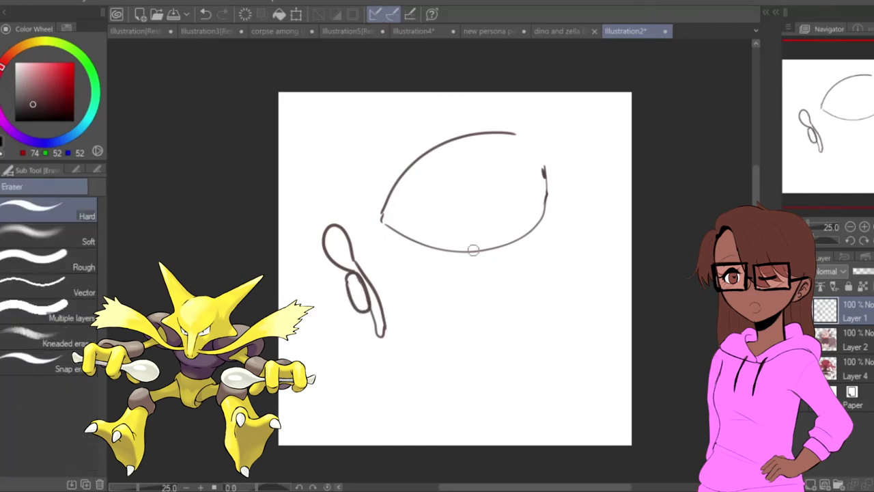
key("b")
mouse_move(435, 250)
left_mouse_down()
mouse_move(409, 279)
mouse_move(386, 340)
left_mouse_up()
mouse_move(520, 243)
left_mouse_down()
mouse_move(558, 302)
mouse_move(589, 384)
left_mouse_up()
key("ctrl+z")
key("ctrl+z")
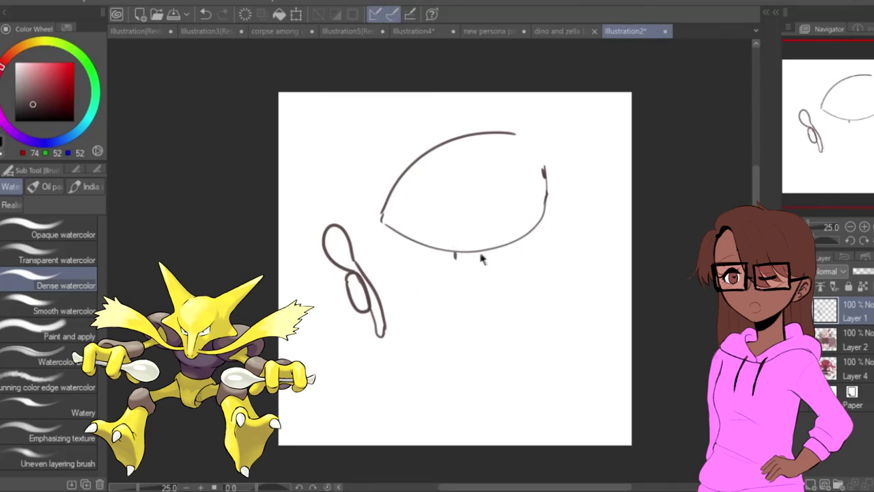
Step: Lasso the pointed head outline and delete it, keeping the spoon and hand
key("e")
mouse_move(539, 198)
left_mouse_down()
mouse_move(542, 221)
mouse_move(543, 165)
left_mouse_up()
key("m")
mouse_move(549, 128)
left_mouse_down()
mouse_move(365, 225)
mouse_move(613, 149)
left_mouse_up()
key("Delete")
key("ctrl+d")
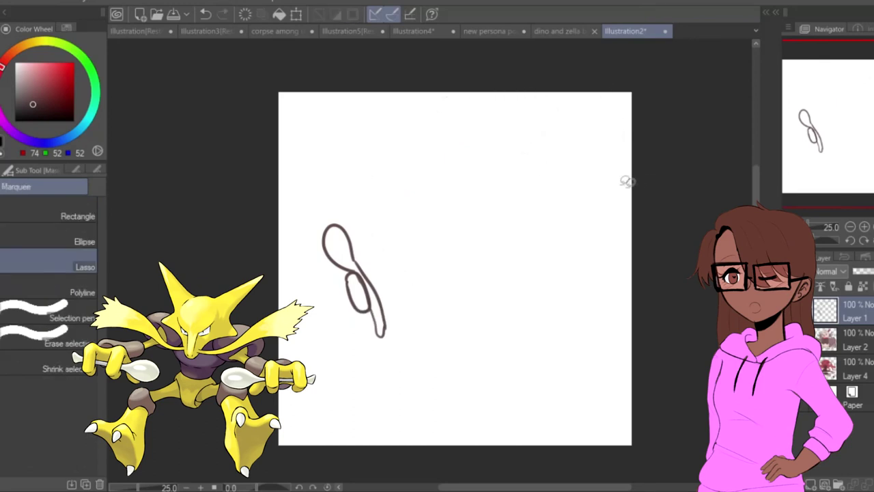
Step: Sketch a light oval head up and to the side of the spoon, with a curved vertical guide line for the face
key("b")
mouse_move(504, 117)
left_mouse_down()
mouse_move(464, 225)
mouse_move(504, 211)
left_mouse_up()
key("ctrl+z")
mouse_move(410, 161)
left_mouse_down()
mouse_move(468, 215)
mouse_move(493, 120)
mouse_move(412, 198)
left_mouse_up()
left_click_drag(439, 142, 432, 202)
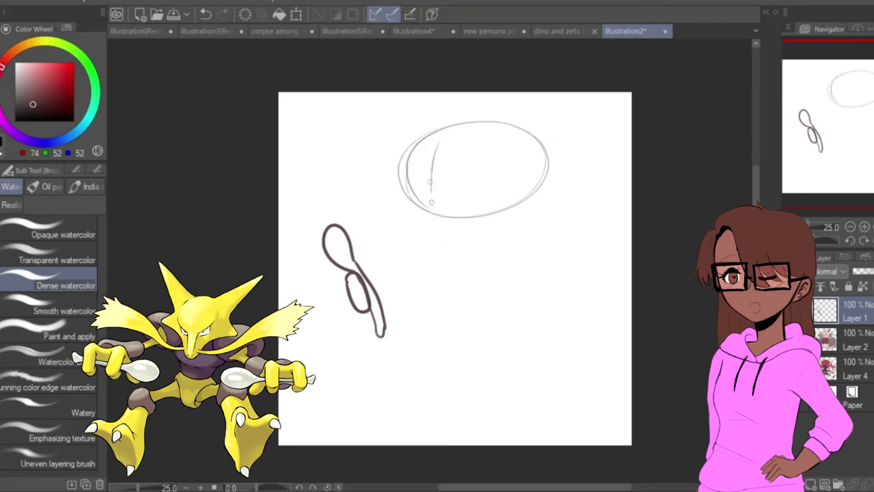
left_click_drag(432, 202, 439, 230)
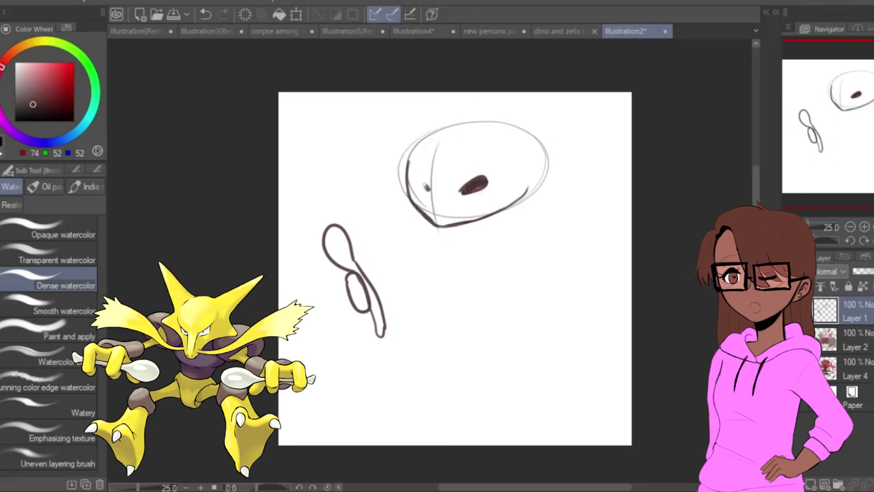
Step: Draw the second dark slanted eye and a spiky outline over the crown of the head
left_click_drag(427, 187, 421, 184)
key("ctrl+z")
mouse_move(414, 142)
left_mouse_down()
mouse_move(407, 162)
mouse_move(516, 125)
mouse_move(542, 154)
left_mouse_up()
key("ctrl+z")
key("ctrl+z")
key("ctrl+z")
mouse_move(412, 152)
left_mouse_down()
mouse_move(444, 110)
mouse_move(512, 109)
mouse_move(554, 126)
mouse_move(556, 151)
left_mouse_up()
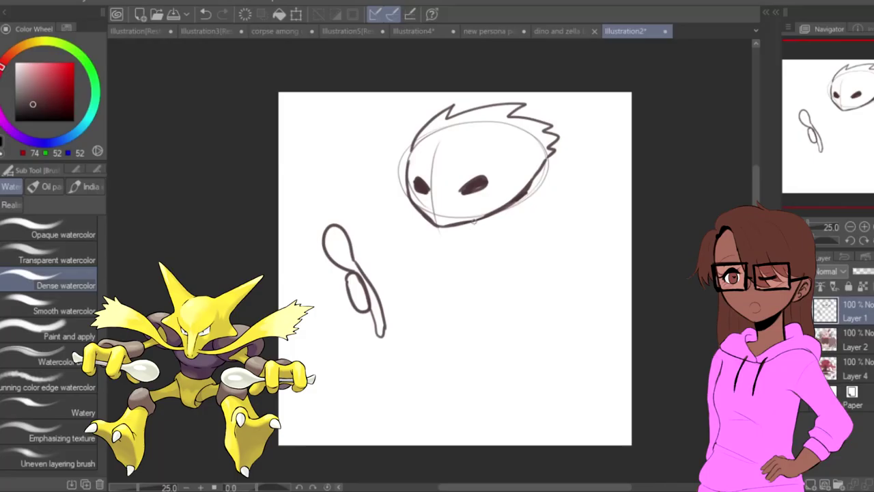
Step: Sketch the figure's neck and narrow torso below the head, down to the curved waist
mouse_move(468, 223)
left_mouse_down()
mouse_move(468, 236)
mouse_move(499, 236)
left_mouse_up()
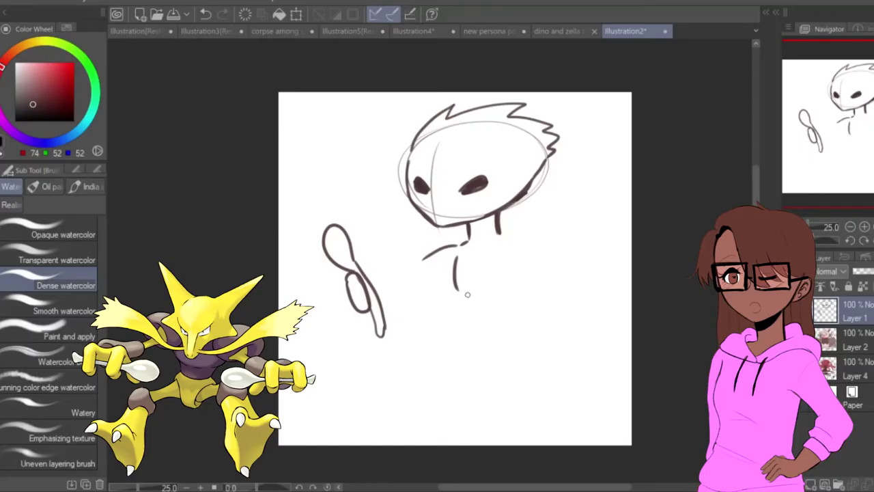
key("ctrl+z")
mouse_move(457, 292)
left_mouse_down()
mouse_move(461, 318)
mouse_move(508, 316)
left_mouse_up()
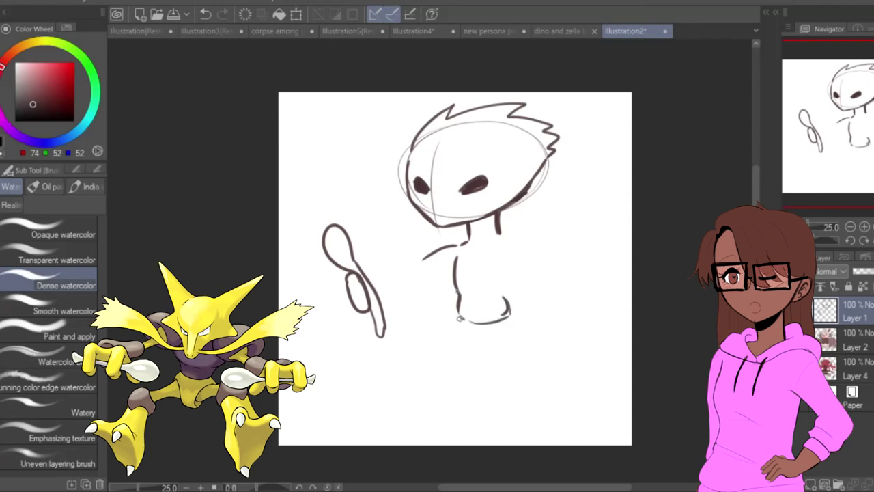
left_click_drag(458, 296, 504, 300)
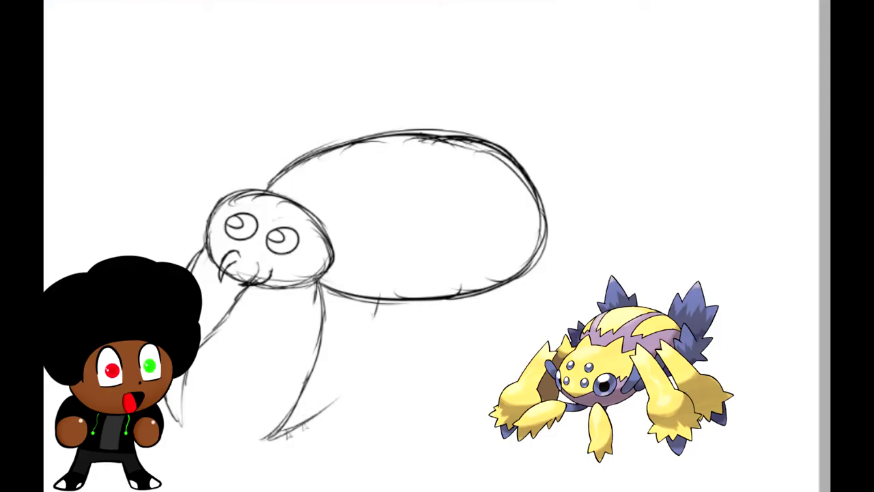
Step: Undo the recent strokes along the inner edge and tip of the spider's near front leg
mouse_move(285, 437)
left_mouse_down()
mouse_move(366, 335)
mouse_move(338, 382)
left_mouse_up()
key("ctrl+z")
key("ctrl+z")
key("ctrl+z")
key("ctrl+z")
key("ctrl+z")
key("ctrl+z")
key("ctrl+z")
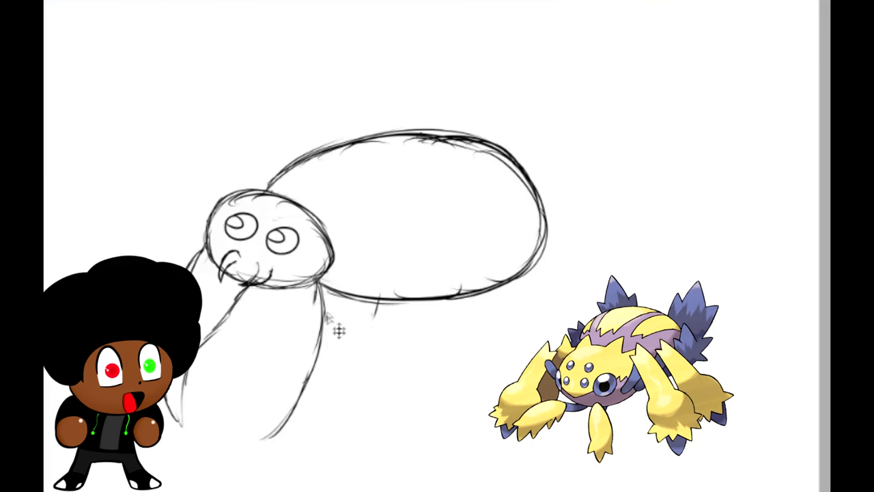
key("ctrl+z")
key("ctrl+z")
Step: Finish the lower hip line of the figure and clear the entire drawing from Layer 1
mouse_move(413, 295)
left_mouse_down()
mouse_move(414, 313)
mouse_move(468, 317)
mouse_move(459, 321)
left_mouse_up()
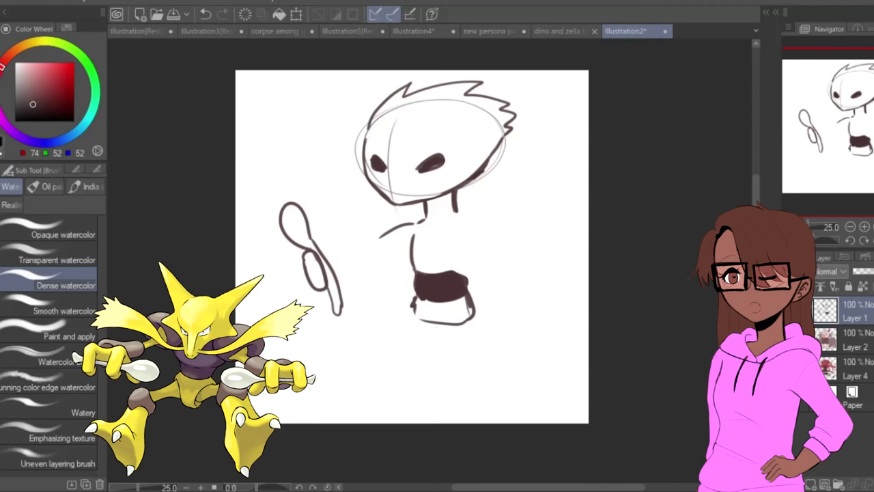
key("Delete")
left_click_drag(393, 136, 406, 149)
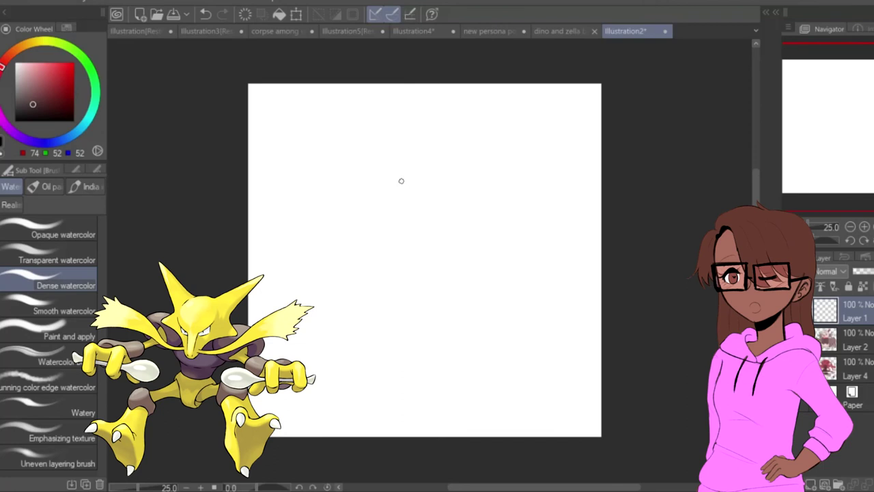
Step: Sketch a new rounded head oval in the upper middle of the canvas, with a long curved vertical guide line
left_click_drag(382, 173, 434, 124)
mouse_move(409, 133)
left_mouse_down()
mouse_move(449, 228)
mouse_move(477, 211)
mouse_move(412, 134)
mouse_move(479, 130)
left_mouse_up()
key("ctrl+z")
key("ctrl+z")
left_click_drag(442, 122, 465, 219)
left_click_drag(434, 125, 411, 281)
key("ctrl+z")
left_click_drag(384, 173, 402, 219)
key("ctrl+z")
Step: Lower Layer 1's opacity to 35% and outline the jaw darkly on a new layer above it
left_click_drag(856, 270, 864, 271)
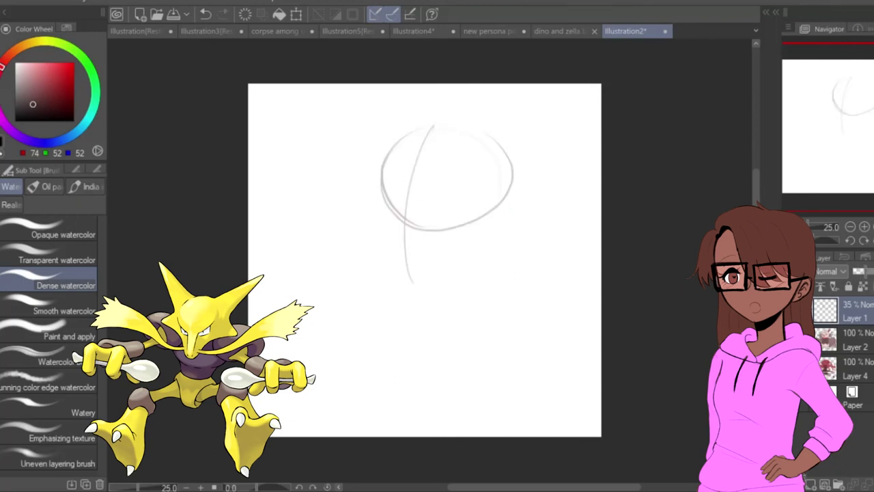
left_click(810, 485)
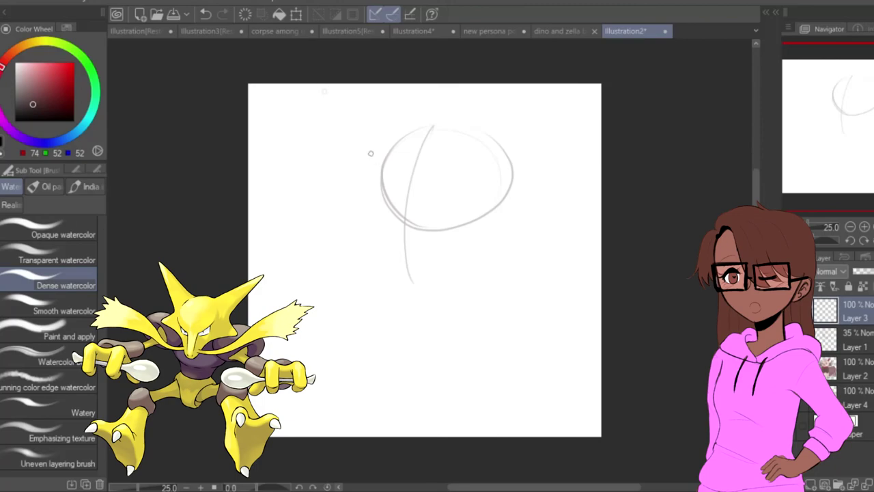
left_click_drag(386, 186, 403, 222)
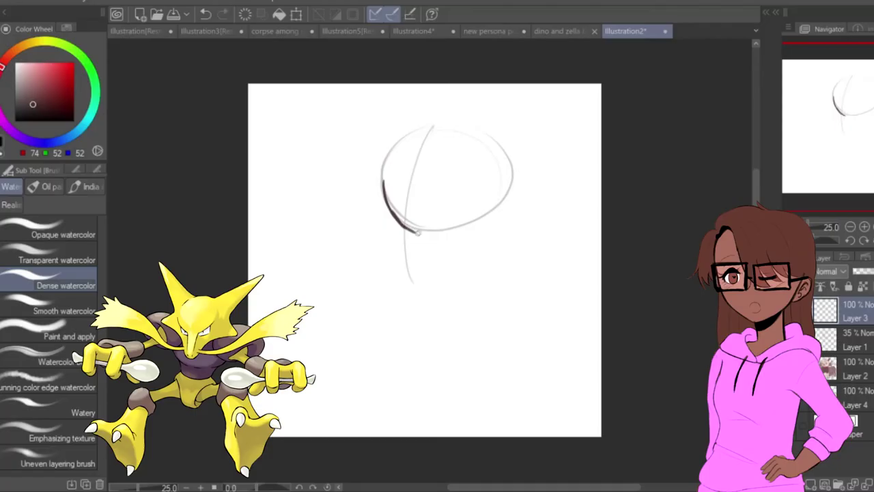
mouse_move(415, 232)
left_mouse_down()
mouse_move(482, 206)
mouse_move(469, 213)
left_mouse_up()
key("ctrl+z")
key("ctrl+z")
mouse_move(408, 232)
left_mouse_down()
mouse_move(481, 213)
mouse_move(439, 223)
mouse_move(490, 197)
left_mouse_up()
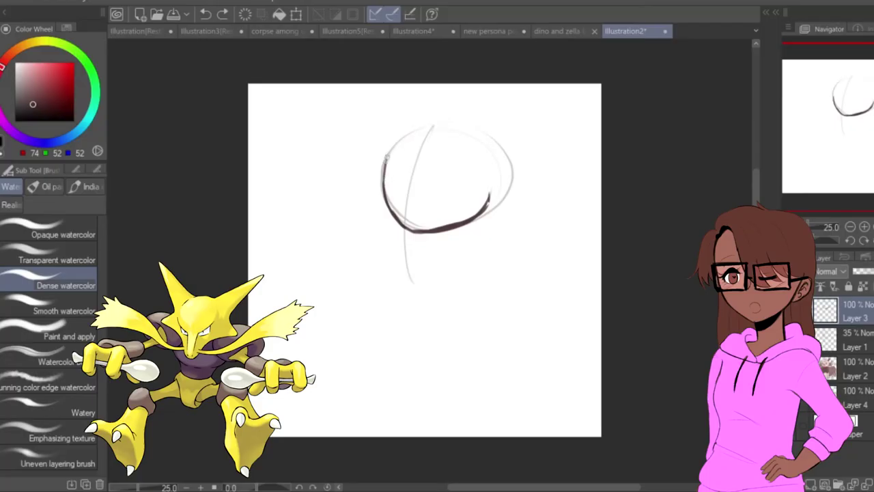
Step: Outline the crown and far side of the head on Layer 3, closing the shape down to the jaw
mouse_move(388, 150)
left_mouse_down()
mouse_move(446, 119)
mouse_move(432, 122)
mouse_move(491, 161)
mouse_move(473, 131)
mouse_move(491, 169)
left_mouse_up()
key("ctrl+z")
key("ctrl+z")
mouse_move(435, 122)
left_mouse_down()
mouse_move(496, 144)
mouse_move(499, 176)
mouse_move(486, 208)
left_mouse_up()
left_click_drag(498, 168, 487, 202)
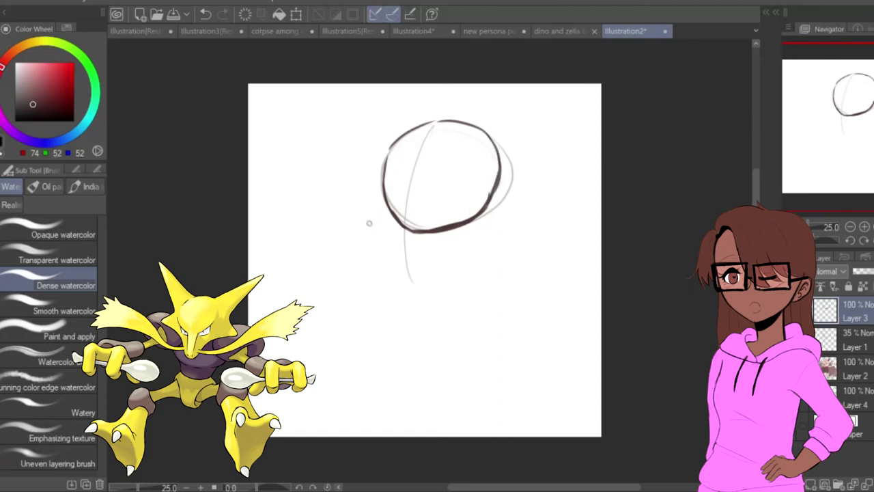
Step: Draw a round fist gripping a small upright spoon just outside the jaw line of the head on Layer 3
mouse_move(358, 237)
left_mouse_down()
mouse_move(379, 206)
mouse_move(381, 236)
mouse_move(359, 286)
mouse_move(382, 229)
mouse_move(361, 267)
mouse_move(381, 255)
mouse_move(360, 266)
mouse_move(362, 251)
mouse_move(374, 251)
left_mouse_up()
key("ctrl+z")
key("e")
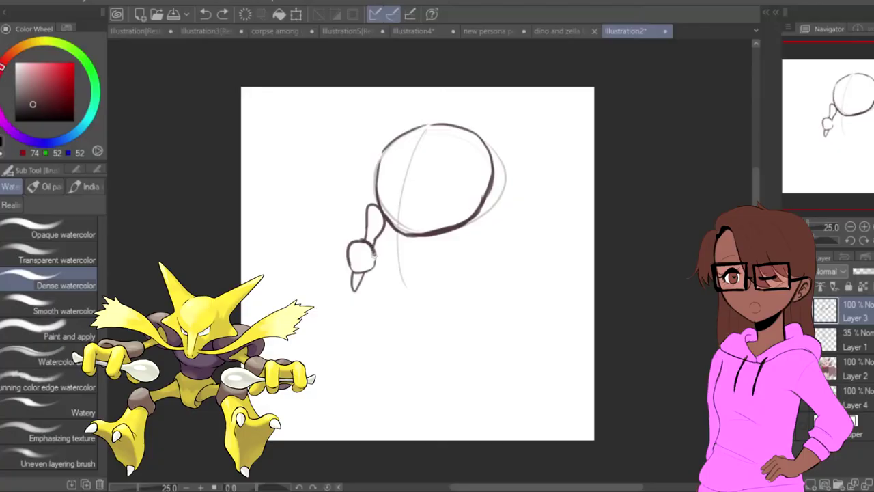
key("ctrl+z")
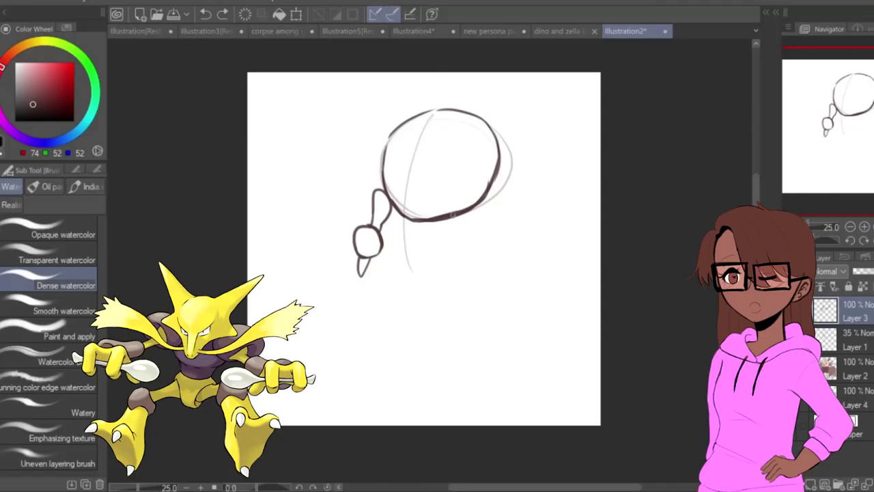
Step: Draw a short neck with a dark pointed shadow under the figure's jaw
mouse_move(454, 215)
left_mouse_down()
mouse_move(453, 230)
mouse_move(433, 246)
mouse_move(430, 232)
left_mouse_up()
key("ctrl+z")
key("ctrl+z")
key("ctrl+z")
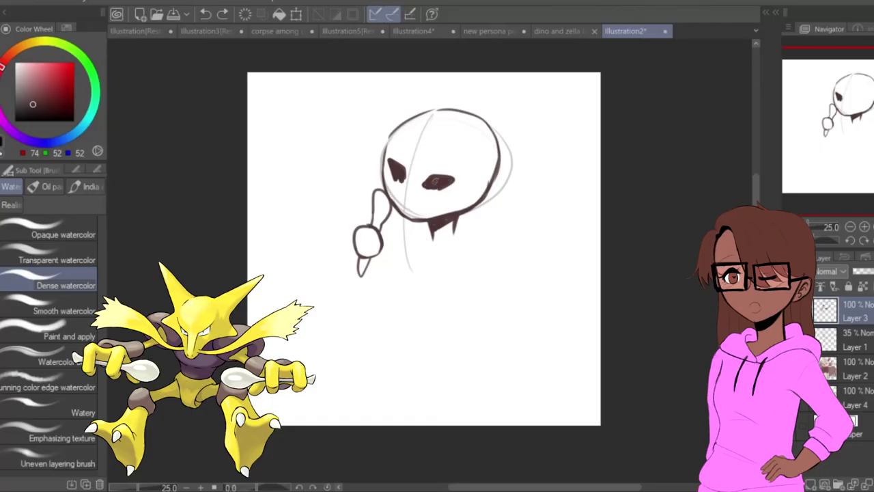
Step: Fill the diamond-shaped near eye with dark colour, and erase and redraw the far eye
left_click_drag(431, 182, 438, 182)
key("e")
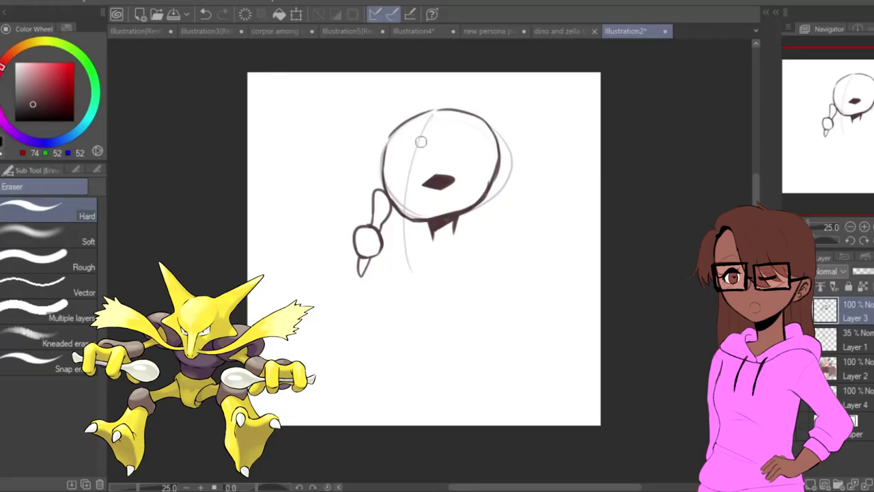
key("b")
key("b")
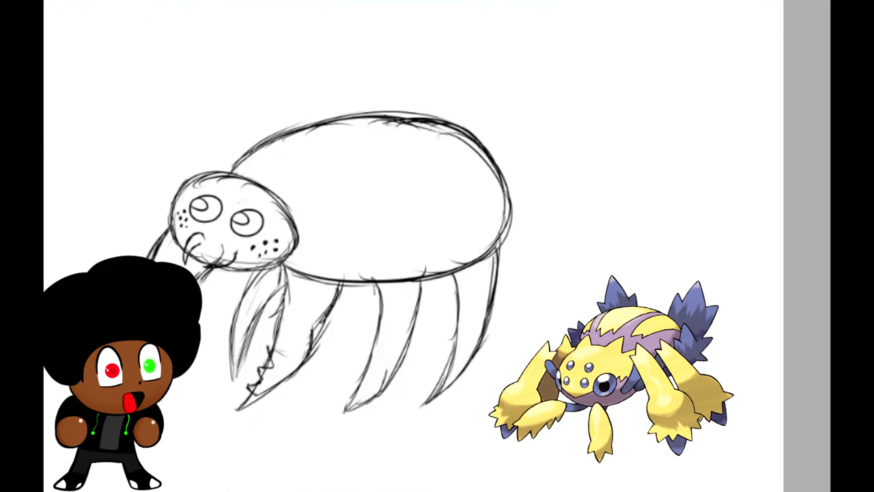
Step: Erase the smooth outline along the top of the spider's head
mouse_move(247, 185)
left_mouse_down()
mouse_move(259, 183)
mouse_move(251, 185)
left_mouse_up()
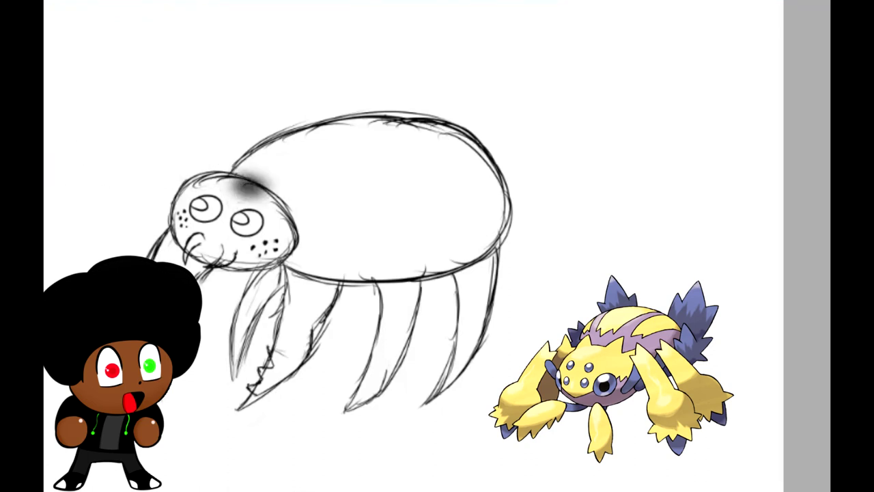
mouse_move(259, 181)
left_mouse_down()
mouse_move(248, 154)
mouse_move(289, 181)
left_mouse_up()
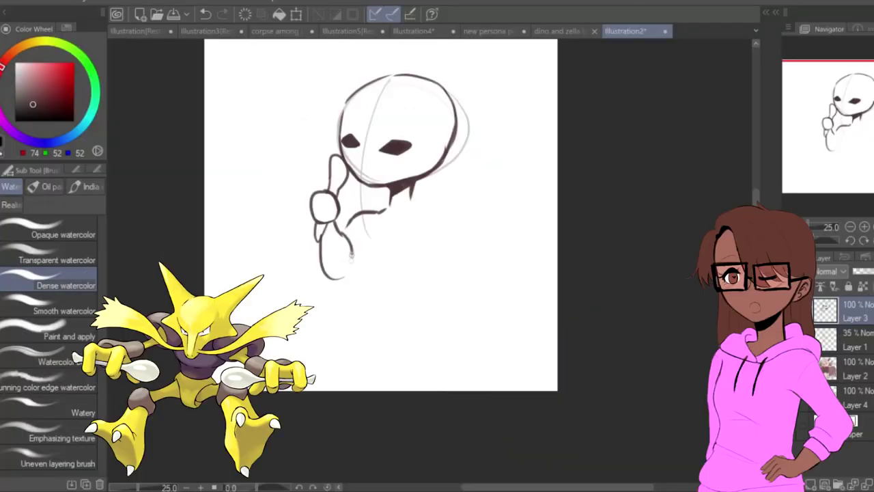
mouse_move(352, 254)
left_mouse_down()
mouse_move(345, 228)
mouse_move(354, 269)
mouse_move(373, 237)
mouse_move(363, 271)
left_mouse_up()
key("ctrl+z")
key("ctrl+z")
left_click_drag(366, 224, 370, 268)
key("ctrl+z")
left_click_drag(366, 230, 371, 275)
key("ctrl+z")
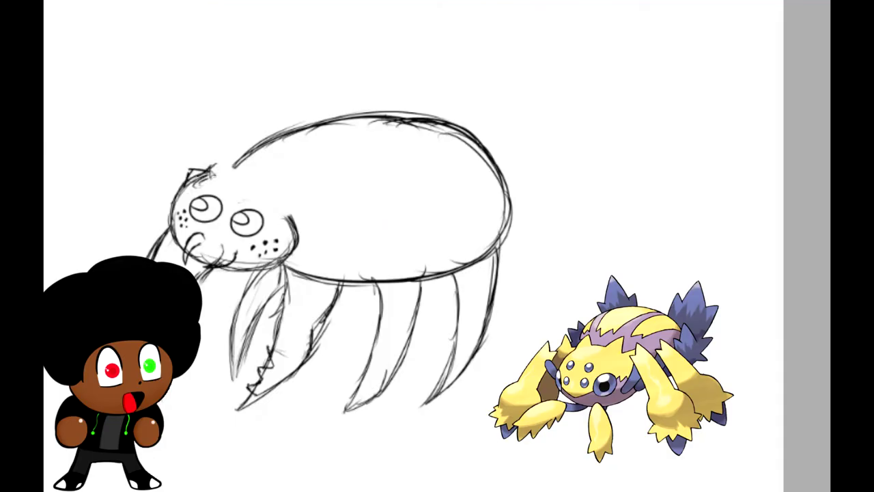
Step: Redraw the crown of the spider's head as a spiky fur edge
left_click_drag(210, 168, 225, 164)
left_click_drag(222, 161, 229, 169)
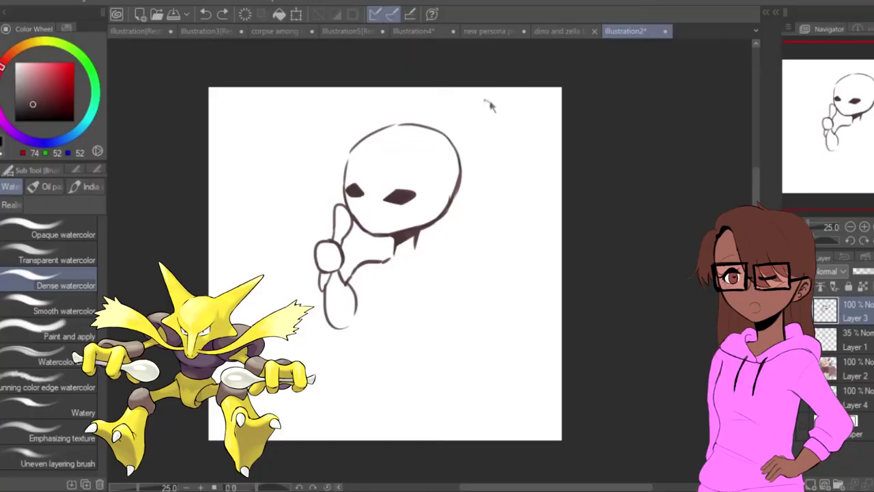
Step: Scale the head and raised arm drawing down slightly and reposition it on the canvas
key("ctrl+t")
left_click_drag(467, 113, 431, 159)
left_click_drag(402, 203, 406, 167)
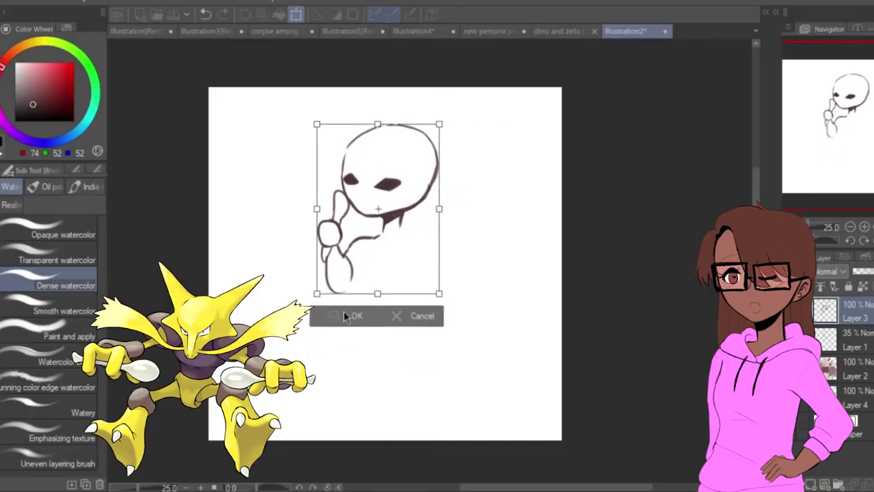
left_click(345, 311)
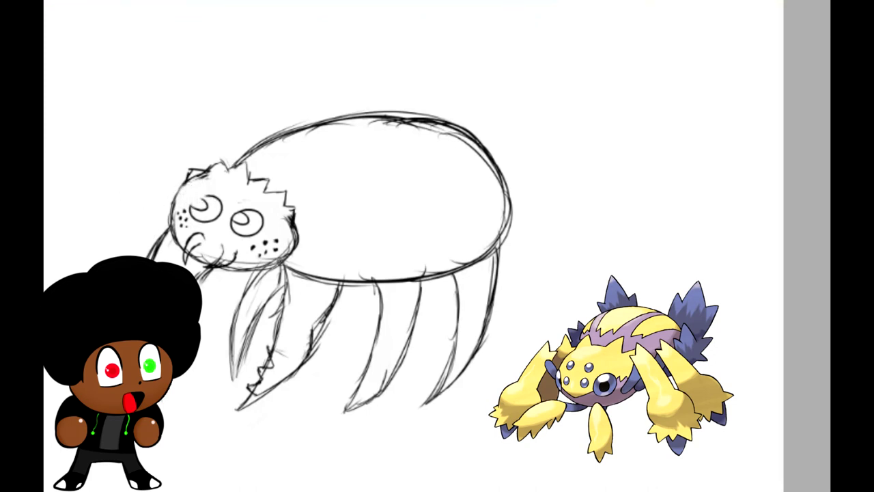
Step: Roughen the outer cheek of the spider's head with jagged fur strokes
mouse_move(185, 181)
left_mouse_down()
mouse_move(162, 233)
mouse_move(175, 238)
left_mouse_up()
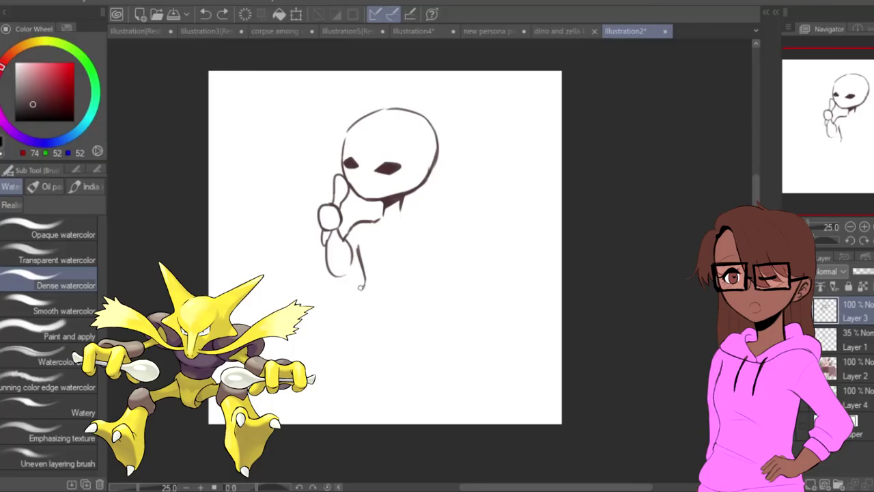
Step: Draw the figure's hip line and the leg below the raised arm, ending in a rounded foot
left_click_drag(360, 285, 315, 364)
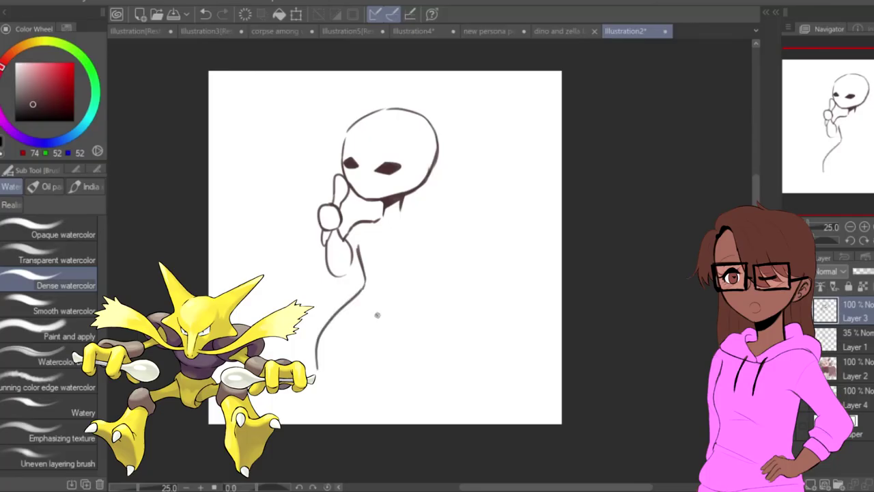
left_click_drag(372, 317, 334, 376)
key("ctrl+z")
mouse_move(386, 314)
left_mouse_down()
mouse_move(350, 349)
mouse_move(343, 383)
left_mouse_up()
key("ctrl+z")
left_click_drag(353, 342, 339, 398)
mouse_move(316, 368)
left_mouse_down()
mouse_move(292, 391)
mouse_move(314, 408)
mouse_move(339, 403)
left_mouse_up()
key("ctrl+z")
mouse_move(316, 367)
left_mouse_down()
mouse_move(309, 402)
mouse_move(344, 398)
left_mouse_up()
Step: Draw the figure's second leg bent outward from the crotch, with a foot pointing away from the body
left_click_drag(386, 318, 418, 380)
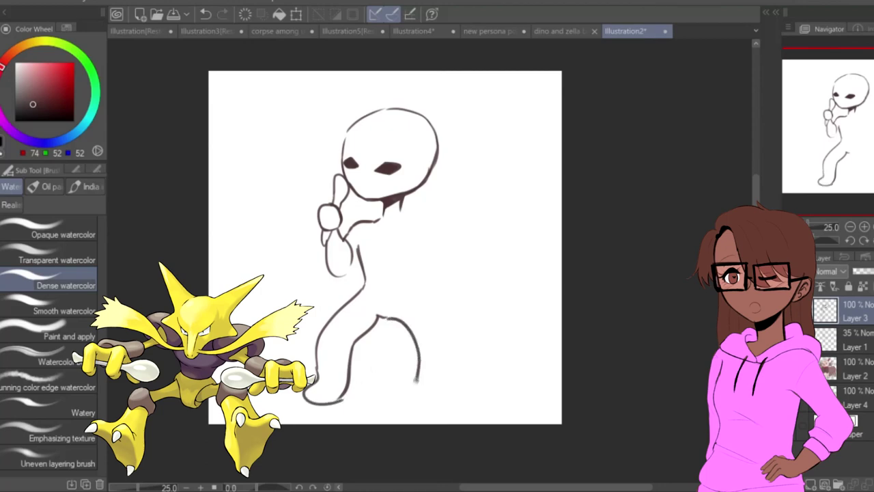
mouse_move(412, 303)
left_mouse_down()
mouse_move(438, 365)
mouse_move(471, 391)
mouse_move(414, 386)
mouse_move(420, 391)
left_mouse_up()
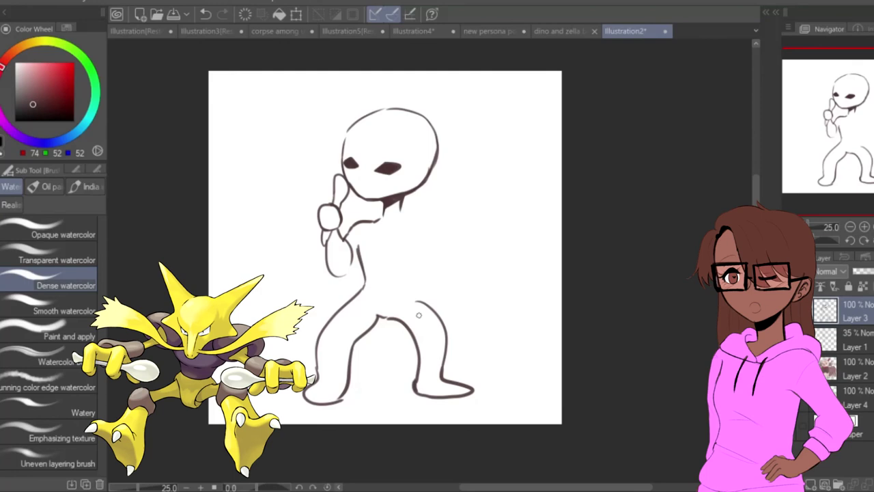
Step: Close the raised forearm and draw the opposite arm bent with its hand resting at the waist
left_click_drag(346, 276, 364, 254)
mouse_move(402, 213)
left_mouse_down()
mouse_move(459, 252)
mouse_move(422, 281)
left_mouse_up()
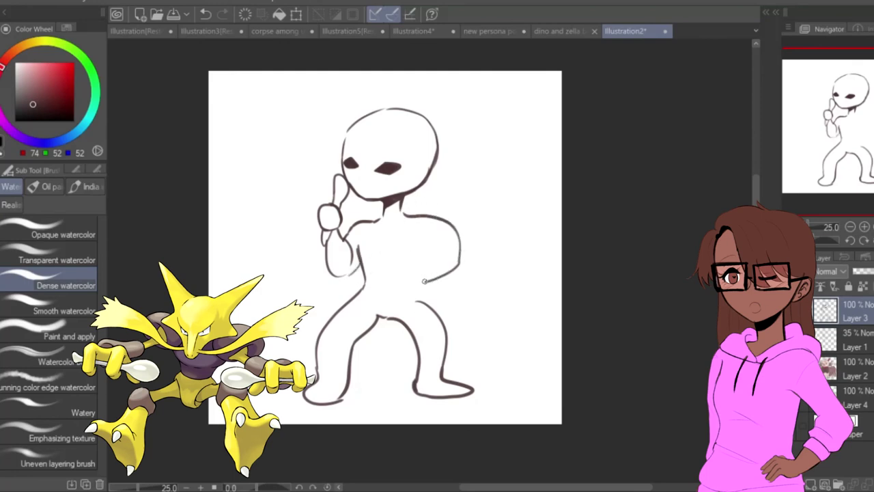
key("ctrl+z")
mouse_move(401, 214)
left_mouse_down()
mouse_move(464, 241)
mouse_move(429, 287)
left_mouse_up()
mouse_move(404, 237)
left_mouse_down()
mouse_move(441, 220)
mouse_move(448, 265)
mouse_move(430, 278)
left_mouse_up()
key("ctrl+z")
mouse_move(414, 236)
left_mouse_down()
mouse_move(446, 237)
mouse_move(430, 273)
left_mouse_up()
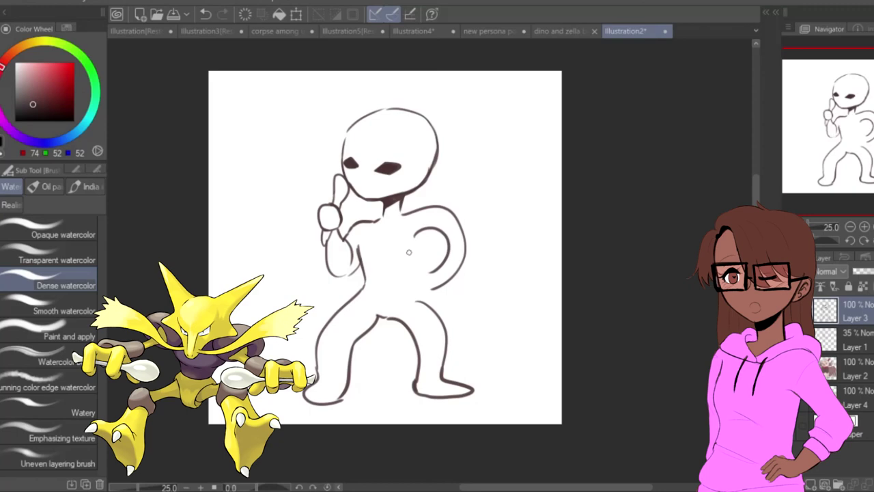
left_click_drag(449, 292, 462, 282)
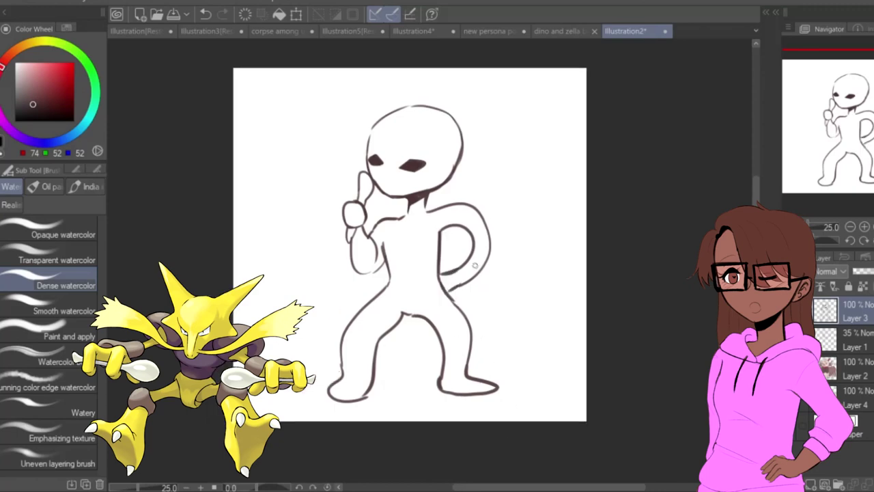
Step: Draw a curved belt around the waist and fill it with the dark line colour
left_click_drag(390, 273, 441, 273)
key("ctrl+z")
left_click_drag(387, 287, 437, 285)
key("g")
key("g")
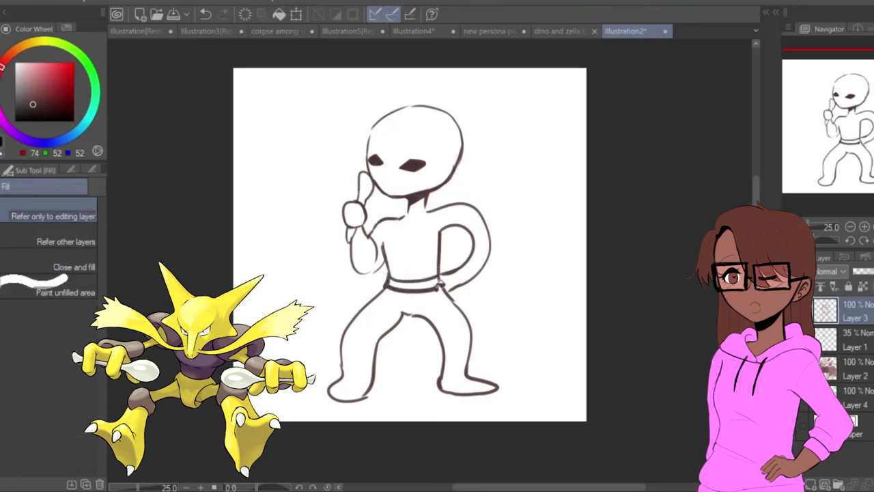
left_click(437, 283)
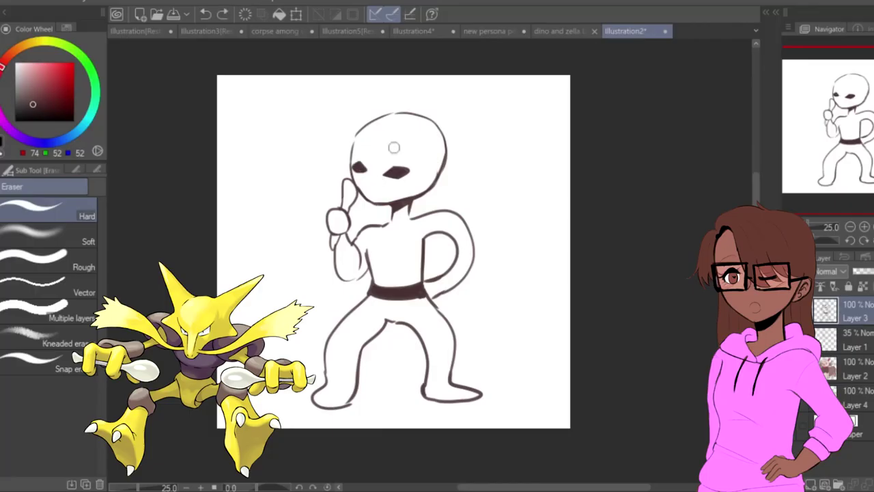
Step: Refine the shapes of both eyes with the eraser and brush
mouse_move(380, 171)
left_mouse_down()
mouse_move(401, 172)
mouse_move(403, 151)
mouse_move(375, 145)
left_mouse_up()
key("b")
key("ctrl+z")
key("e")
mouse_move(421, 150)
left_mouse_down()
mouse_move(402, 144)
mouse_move(430, 146)
left_mouse_up()
key("b")
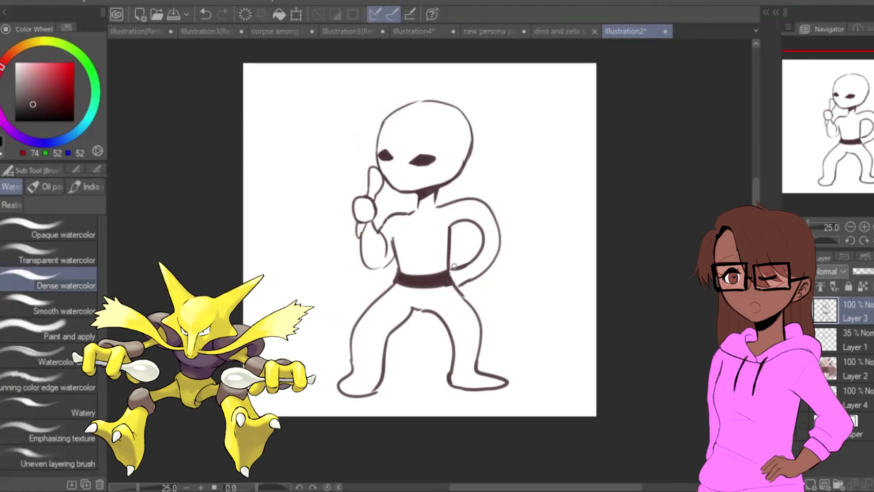
Step: Draw a small rounded hand at the end of the belt, erase the lines inside it and touch up the raised arm
key("e")
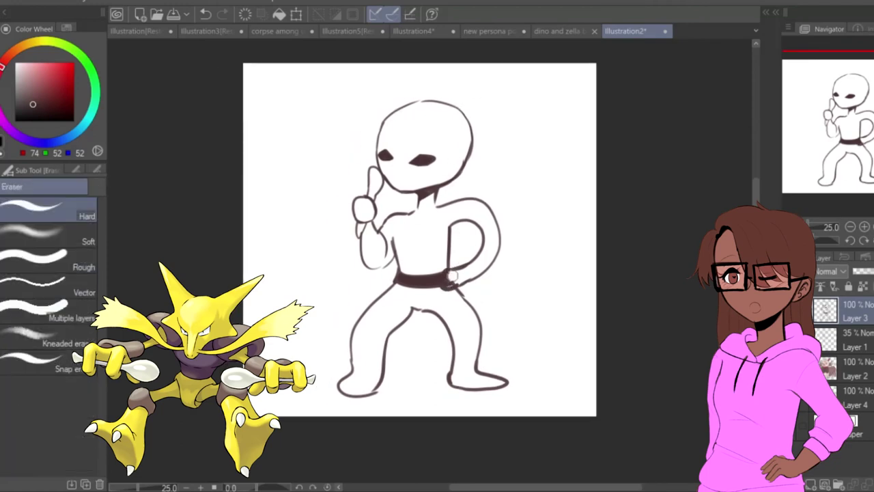
left_click_drag(445, 262, 437, 267)
key("b")
left_click_drag(383, 243, 390, 266)
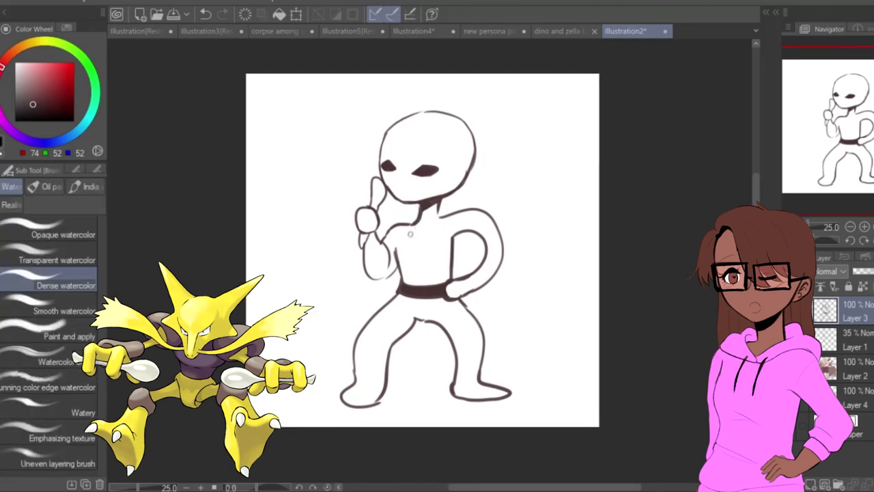
Step: Draw curved bands across the midriff and around both thighs
left_click_drag(402, 273, 456, 269)
key("ctrl+z")
mouse_move(402, 272)
left_mouse_down()
mouse_move(448, 266)
mouse_move(450, 254)
left_mouse_up()
mouse_move(378, 318)
left_mouse_down()
mouse_move(404, 333)
mouse_move(407, 323)
left_mouse_up()
key("ctrl+z")
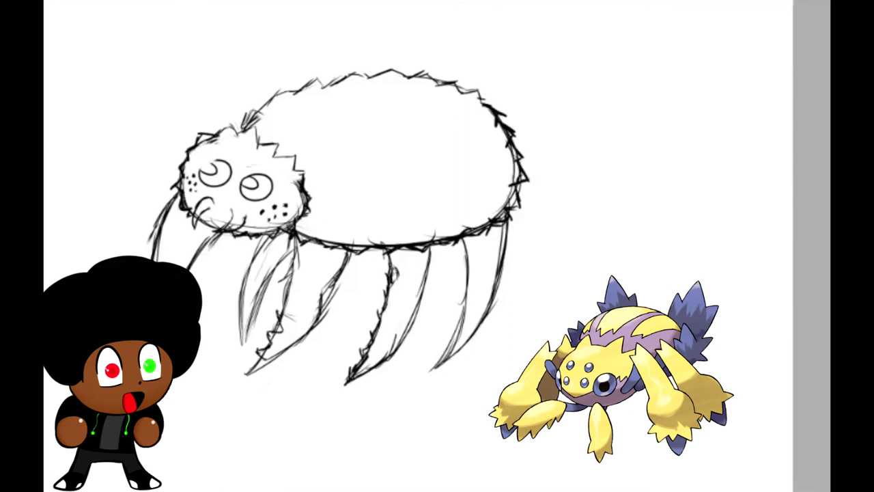
Step: Add jagged fur strokes along the rear edge of the spider's middle leg
mouse_move(375, 368)
left_mouse_down()
mouse_move(397, 355)
mouse_move(418, 312)
left_mouse_up()
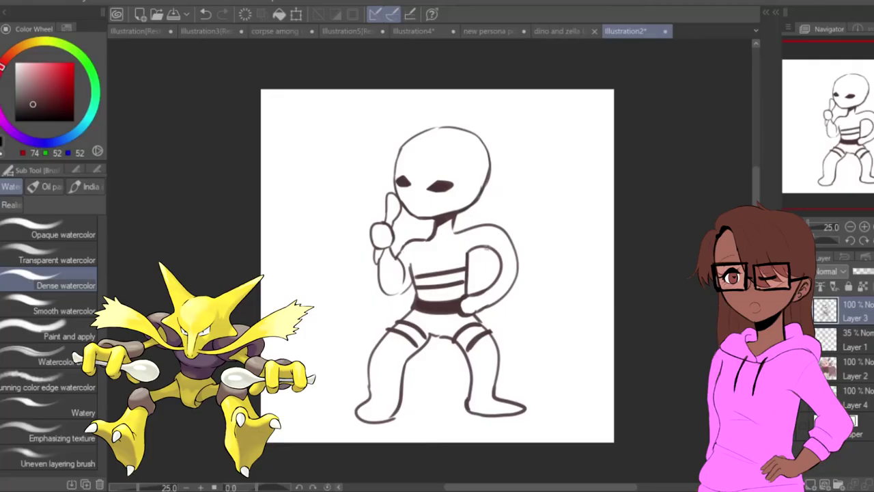
Step: Add bands to the upper part of the bent arm and draw a four-pointed sparkle beside the raised fist
mouse_move(489, 228)
left_mouse_down()
mouse_move(478, 247)
mouse_move(493, 246)
left_mouse_up()
mouse_move(327, 200)
left_mouse_down()
mouse_move(344, 180)
mouse_move(359, 125)
mouse_move(358, 196)
mouse_move(351, 144)
mouse_move(364, 192)
mouse_move(347, 210)
mouse_move(352, 236)
left_mouse_up()
key("ctrl+z")
key("ctrl+z")
left_click_drag(364, 199, 350, 236)
scroll(558, 181, "down", 1)
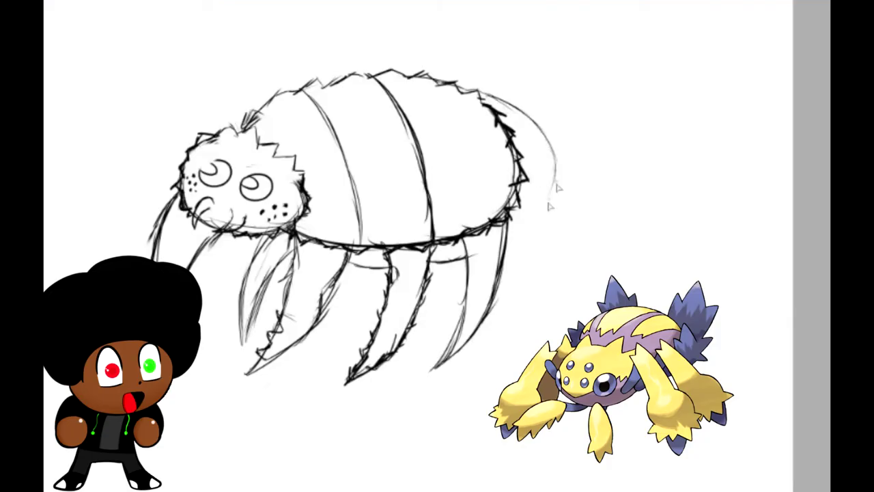
mouse_move(508, 249)
left_mouse_down()
mouse_move(534, 231)
mouse_move(526, 236)
mouse_move(546, 205)
left_mouse_up()
key("ctrl+z")
key("ctrl+z")
key("ctrl+z")
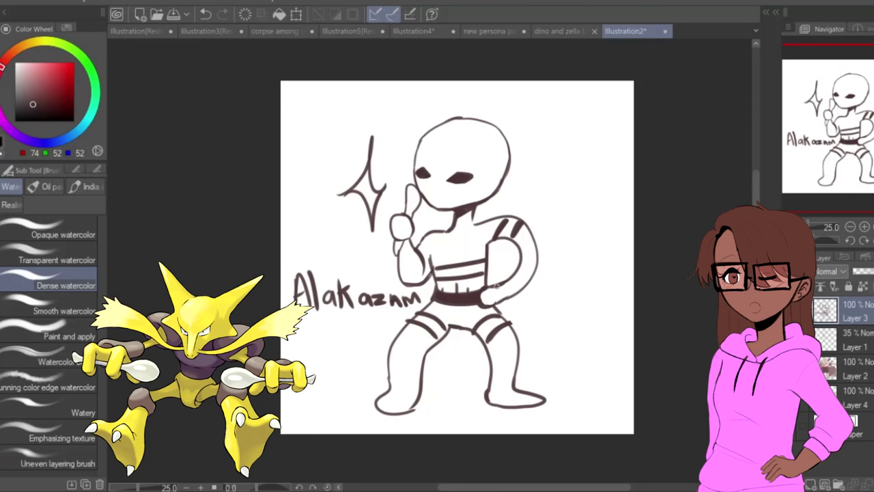
Step: Draw a thick tail curving out from behind the hip and curling into a spiral tip
left_click_drag(501, 300, 537, 364)
mouse_move(509, 319)
left_mouse_down()
mouse_move(587, 335)
mouse_move(551, 375)
left_mouse_up()
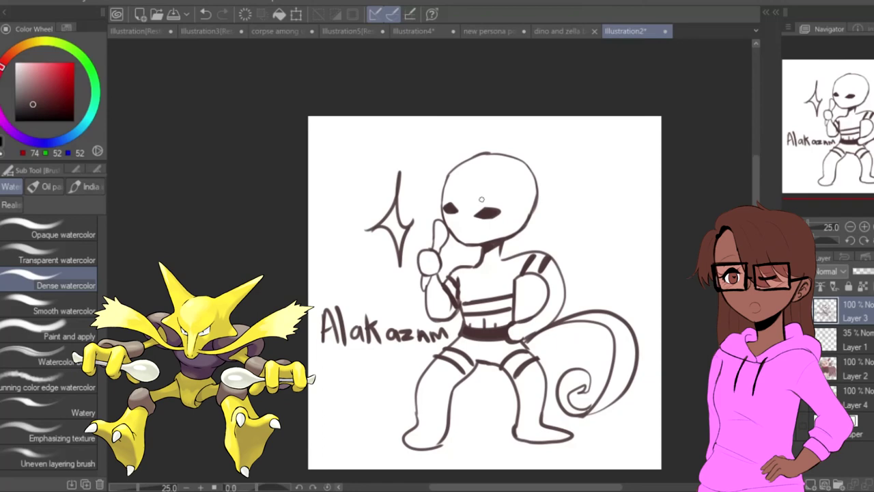
Step: Erase the rounded foot below the raised arm and redraw it with a flat sole and pointed toe
left_click_drag(472, 273, 500, 229)
key("h")
key("h")
key("e")
mouse_move(471, 399)
left_mouse_down()
mouse_move(442, 383)
mouse_move(425, 398)
mouse_move(411, 392)
mouse_move(414, 376)
mouse_move(443, 371)
mouse_move(442, 364)
mouse_move(446, 378)
mouse_move(420, 390)
mouse_move(469, 390)
left_mouse_up()
key("b")
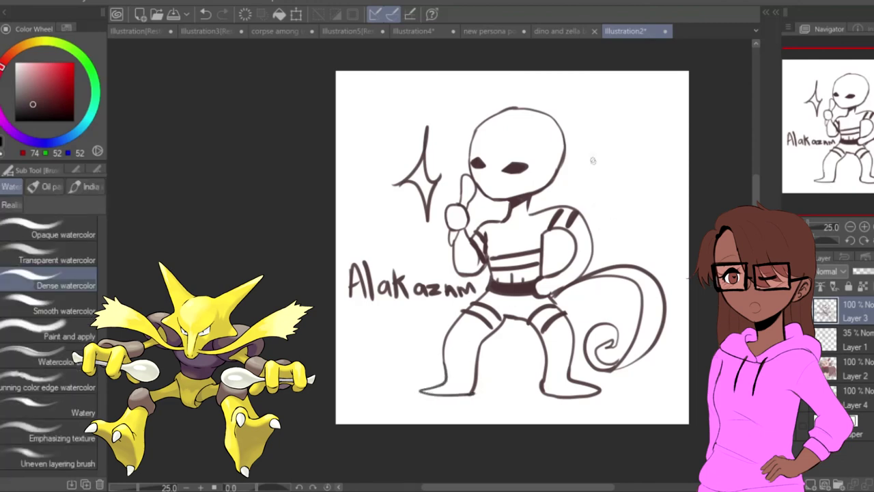
Step: Handwrite "Ima zap You" in two lines beside the figure's head
left_click_drag(574, 127, 589, 135)
mouse_move(588, 129)
left_mouse_down()
mouse_move(599, 138)
mouse_move(588, 124)
left_mouse_up()
key("ctrl+z")
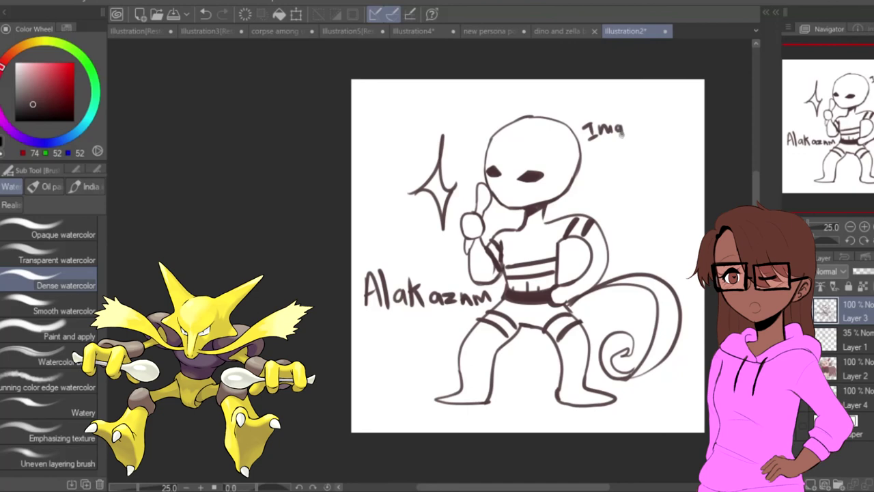
left_click_drag(641, 131, 670, 139)
mouse_move(673, 129)
left_mouse_down()
mouse_move(676, 146)
mouse_move(675, 137)
left_mouse_up()
left_click_drag(611, 153, 627, 159)
left_click_drag(632, 156, 641, 159)
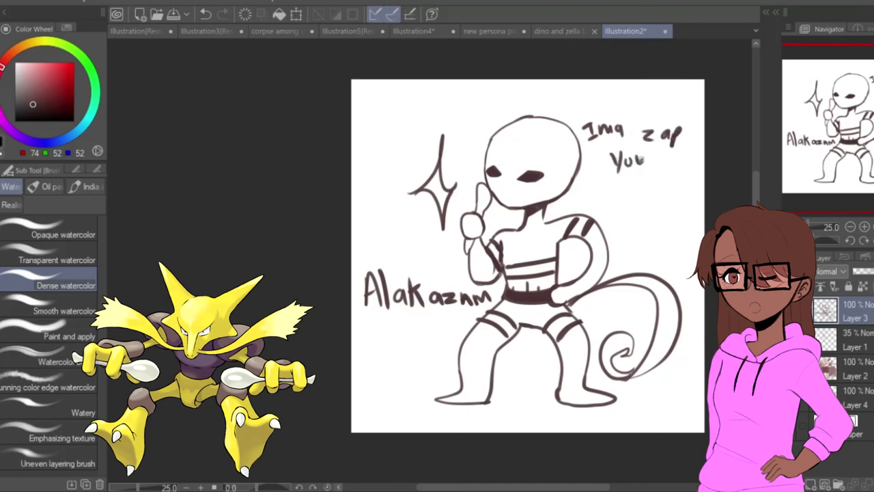
Step: Finish the handwritten caption with "bitch" on a third line above the bent arm
left_click_drag(619, 193, 624, 203)
mouse_move(632, 191)
left_mouse_down()
mouse_move(633, 203)
mouse_move(644, 203)
mouse_move(651, 188)
left_mouse_up()
left_click(633, 178)
mouse_move(657, 193)
left_mouse_down()
mouse_move(652, 203)
mouse_move(670, 206)
mouse_move(663, 179)
left_mouse_up()
left_click_drag(668, 235, 646, 242)
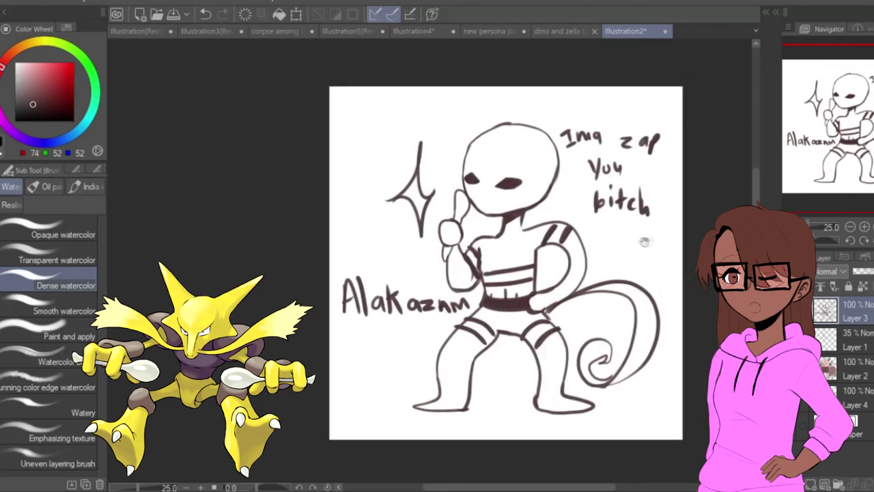
Step: Paint the psychic figure's head, torso and legs pale yellow (255, 225, 129) on a new layer directly beneath the line art
left_click(790, 311)
key("ctrl+z")
key("w")
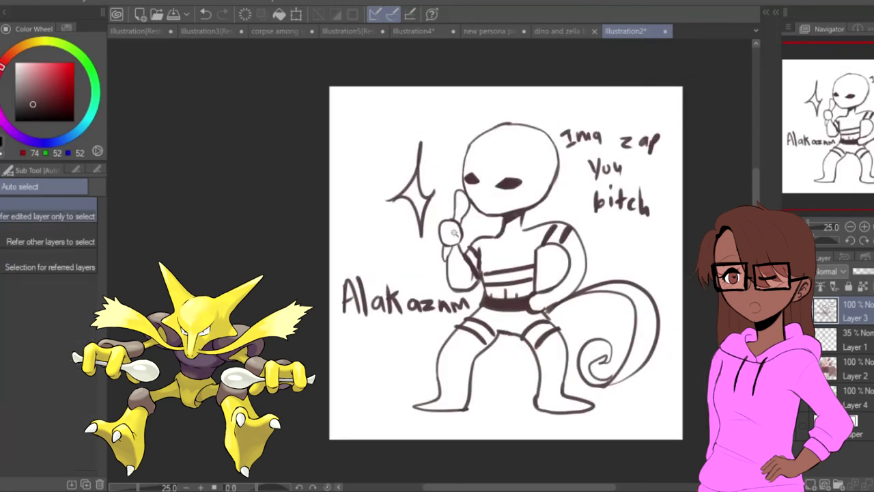
key("ctrl+shift+n")
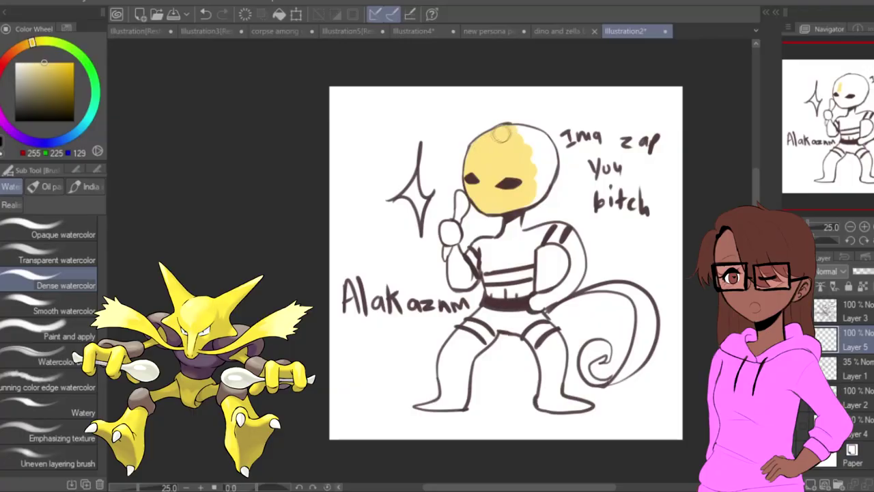
mouse_move(501, 133)
left_mouse_down()
mouse_move(536, 143)
mouse_move(546, 158)
mouse_move(527, 195)
left_mouse_up()
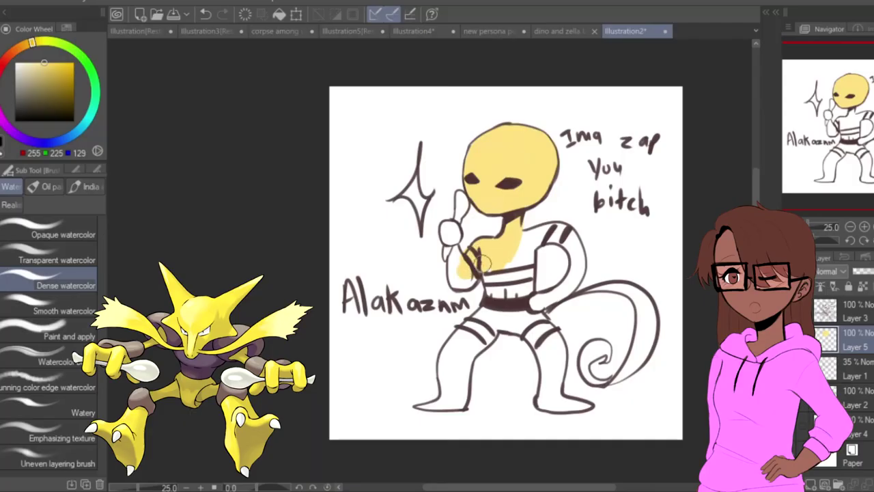
mouse_move(478, 267)
left_mouse_down()
mouse_move(471, 249)
mouse_move(480, 262)
mouse_move(493, 246)
mouse_move(510, 246)
mouse_move(514, 226)
mouse_move(502, 290)
mouse_move(490, 254)
mouse_move(509, 260)
mouse_move(527, 246)
mouse_move(529, 307)
mouse_move(503, 315)
left_mouse_up()
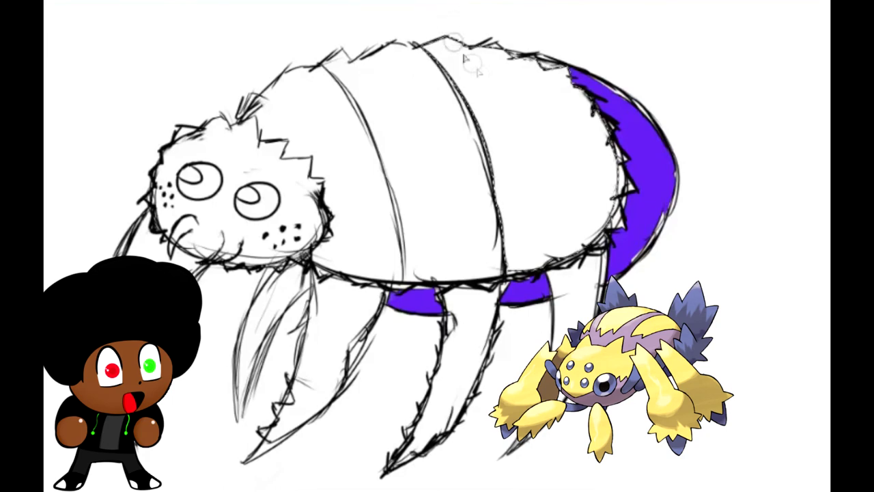
Step: Colour the spider's rearmost furry body band bright yellow, from its dividing line to the purple abdomen
mouse_move(426, 48)
left_mouse_down()
mouse_move(478, 55)
mouse_move(527, 81)
mouse_move(496, 70)
mouse_move(521, 98)
mouse_move(433, 113)
mouse_move(553, 137)
mouse_move(630, 129)
mouse_move(489, 148)
mouse_move(492, 179)
left_mouse_up()
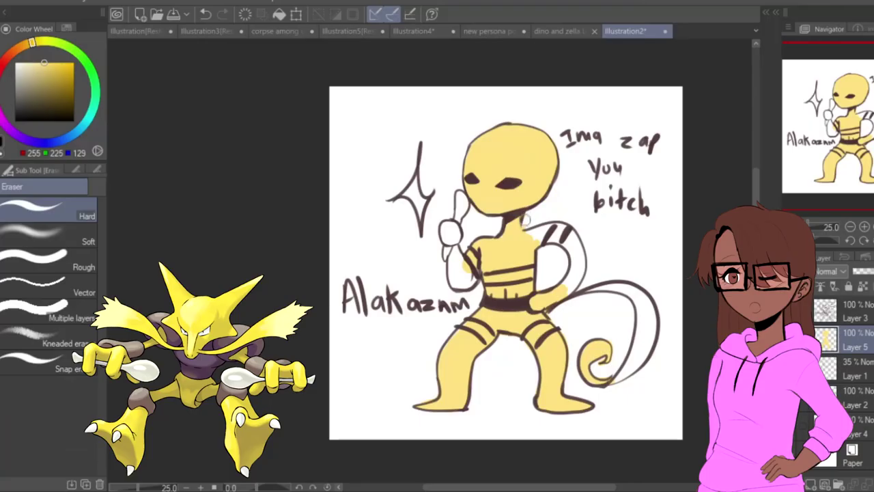
Step: Erase yellow overspill around the figure's neck and shoulder, and fill both arms, the curled tail and the raised hand with the same yellow
mouse_move(551, 209)
left_mouse_down()
mouse_move(504, 217)
mouse_move(523, 209)
left_mouse_up()
left_click_drag(514, 239, 524, 237)
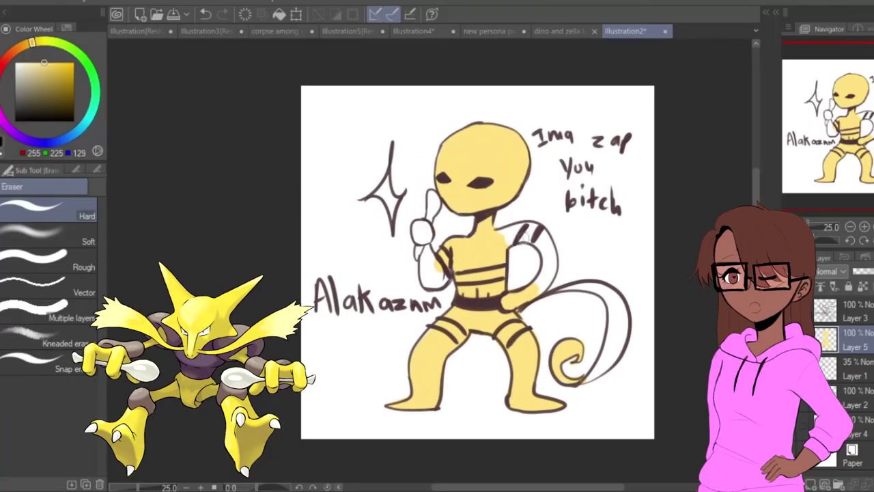
key("b")
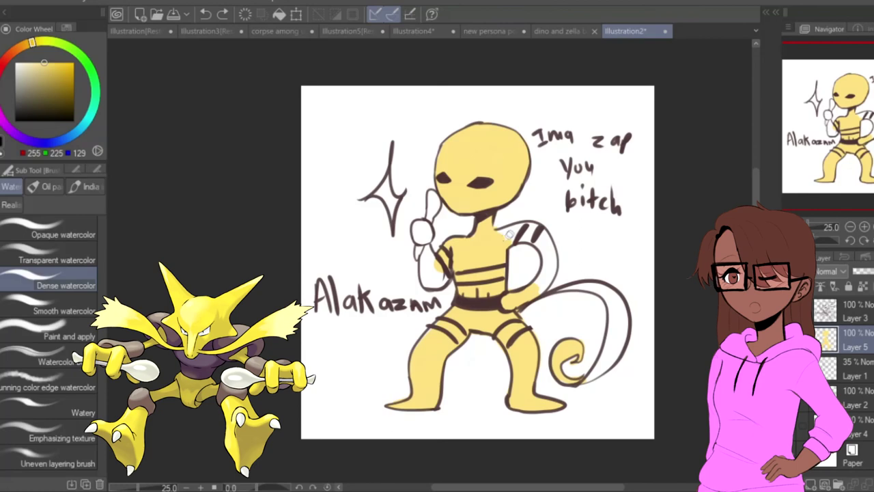
mouse_move(508, 238)
left_mouse_down()
mouse_move(525, 224)
mouse_move(544, 237)
mouse_move(549, 265)
mouse_move(535, 288)
mouse_move(544, 264)
mouse_move(538, 244)
mouse_move(505, 235)
mouse_move(530, 236)
mouse_move(547, 260)
mouse_move(542, 235)
mouse_move(553, 259)
mouse_move(547, 281)
mouse_move(554, 261)
mouse_move(539, 244)
left_mouse_up()
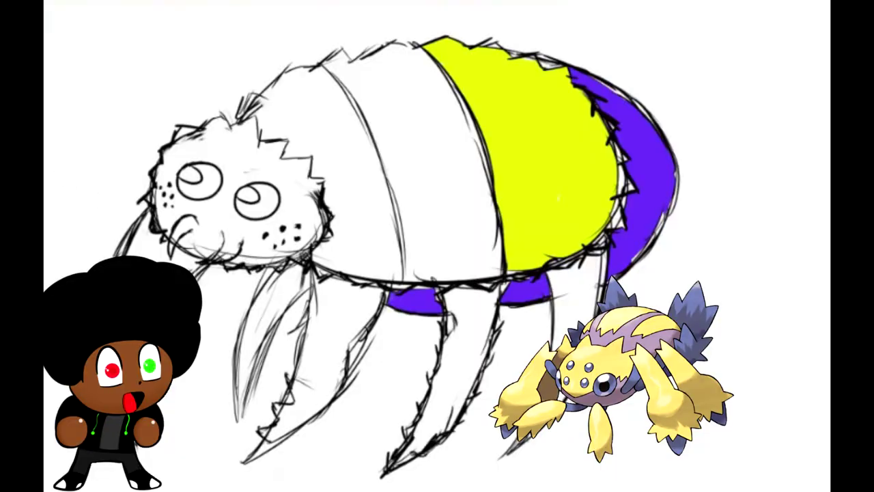
left_click(440, 294)
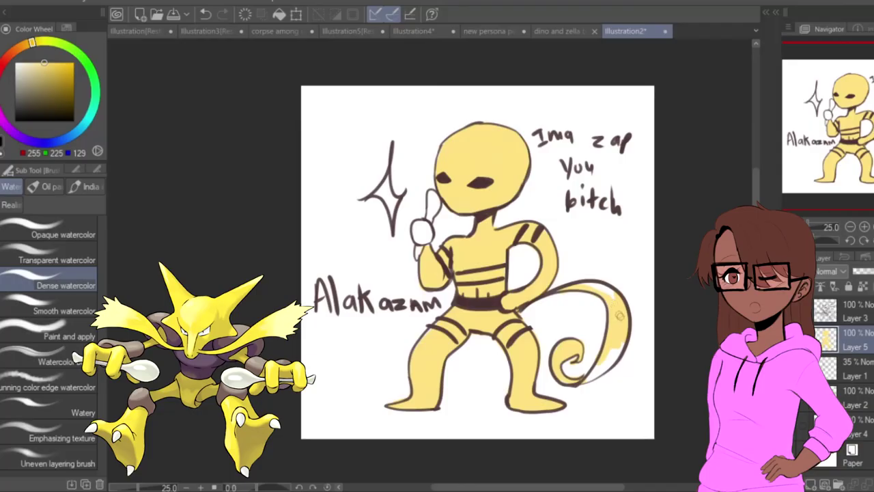
mouse_move(620, 315)
left_mouse_down()
mouse_move(588, 285)
mouse_move(607, 293)
mouse_move(616, 341)
mouse_move(607, 361)
mouse_move(611, 337)
left_mouse_up()
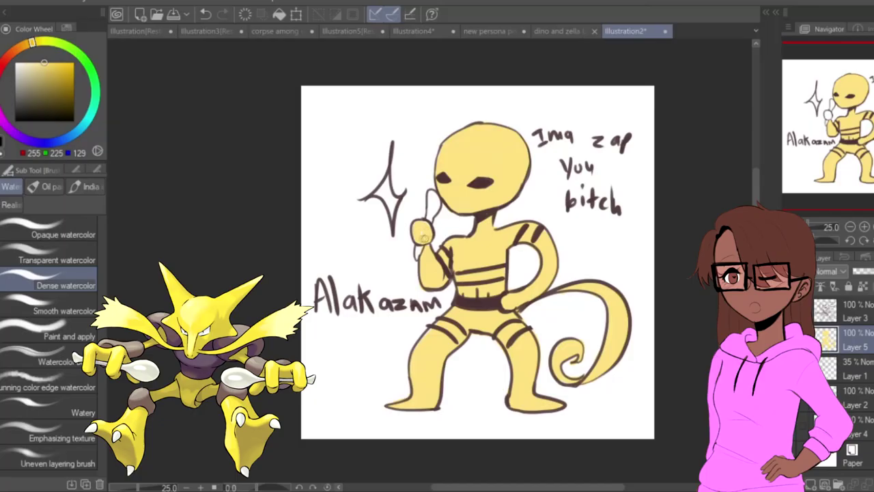
left_click_drag(421, 237, 427, 241)
Step: Colour the spoon grey and add pale cream highlights (255, 244, 208) to the figure's head, arm, legs and tail
left_click(23, 72)
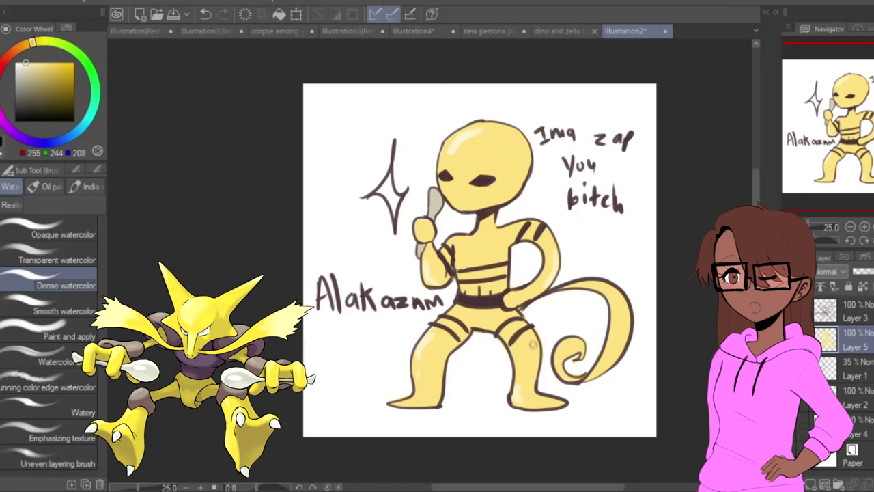
left_click_drag(621, 303, 620, 348)
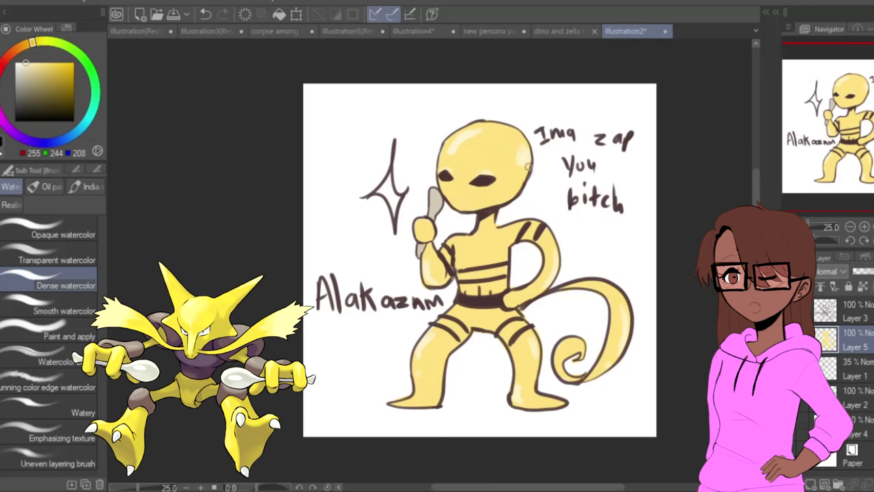
mouse_move(512, 142)
left_mouse_down()
mouse_move(523, 126)
mouse_move(520, 155)
left_mouse_up()
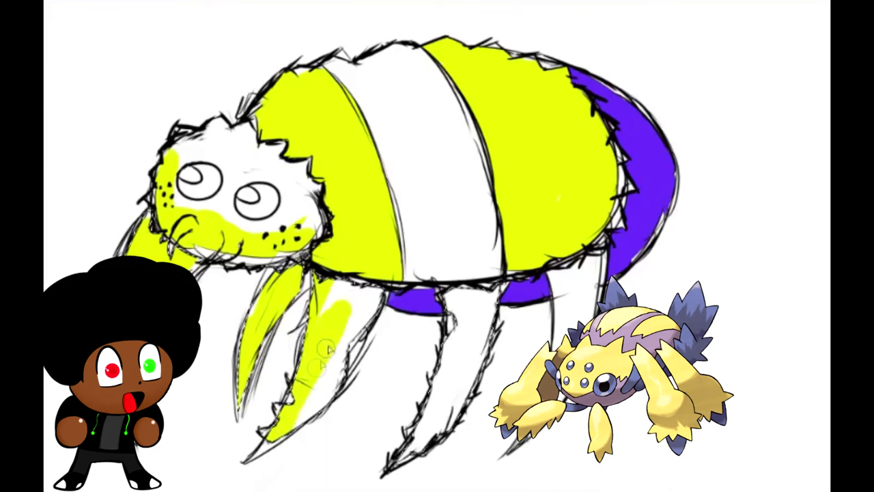
Step: Paint the spider's broad front leg and the middle leg behind it bright yellow down to their pointed tips
left_click_drag(317, 368, 293, 437)
left_click_drag(340, 348, 372, 296)
mouse_move(484, 294)
left_mouse_down()
mouse_move(438, 426)
mouse_move(454, 314)
left_mouse_up()
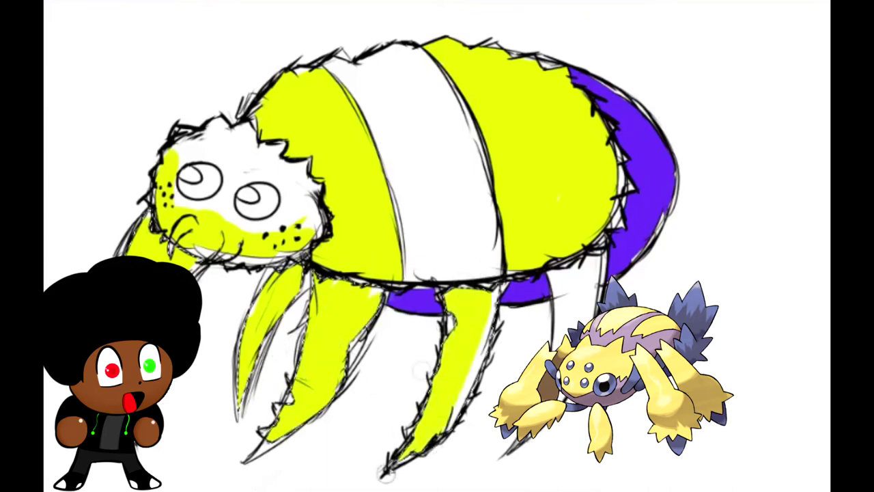